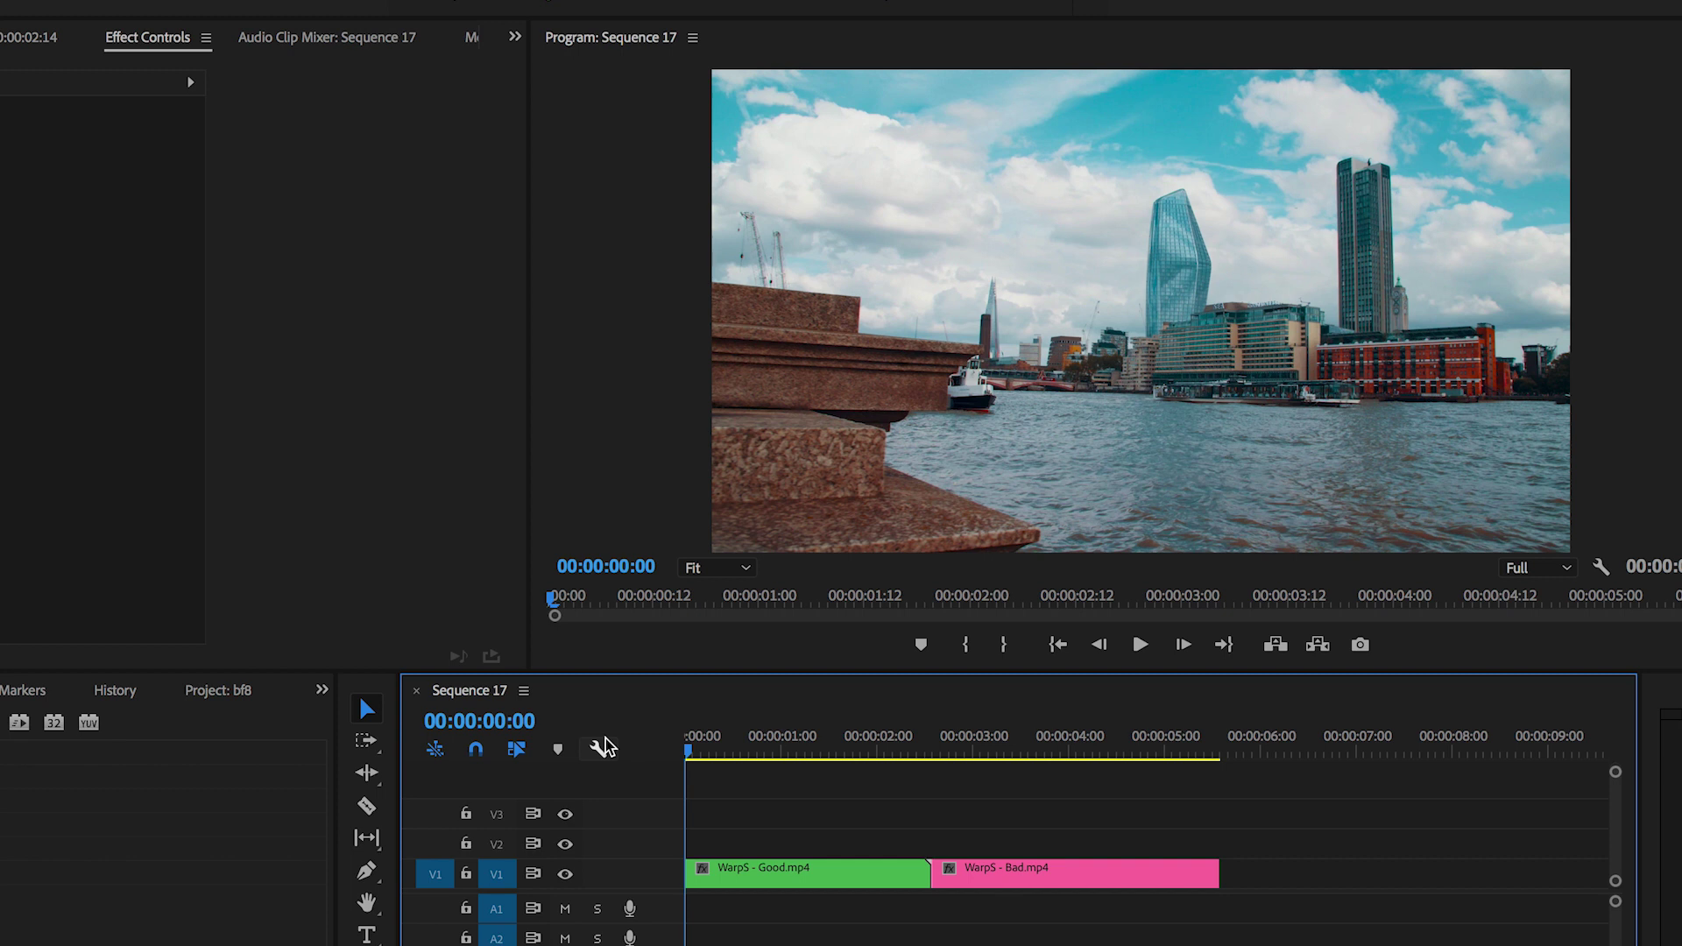
# Play the sequence, shuttle backward and forward, then return to the start and play again
pyautogui.press('space')
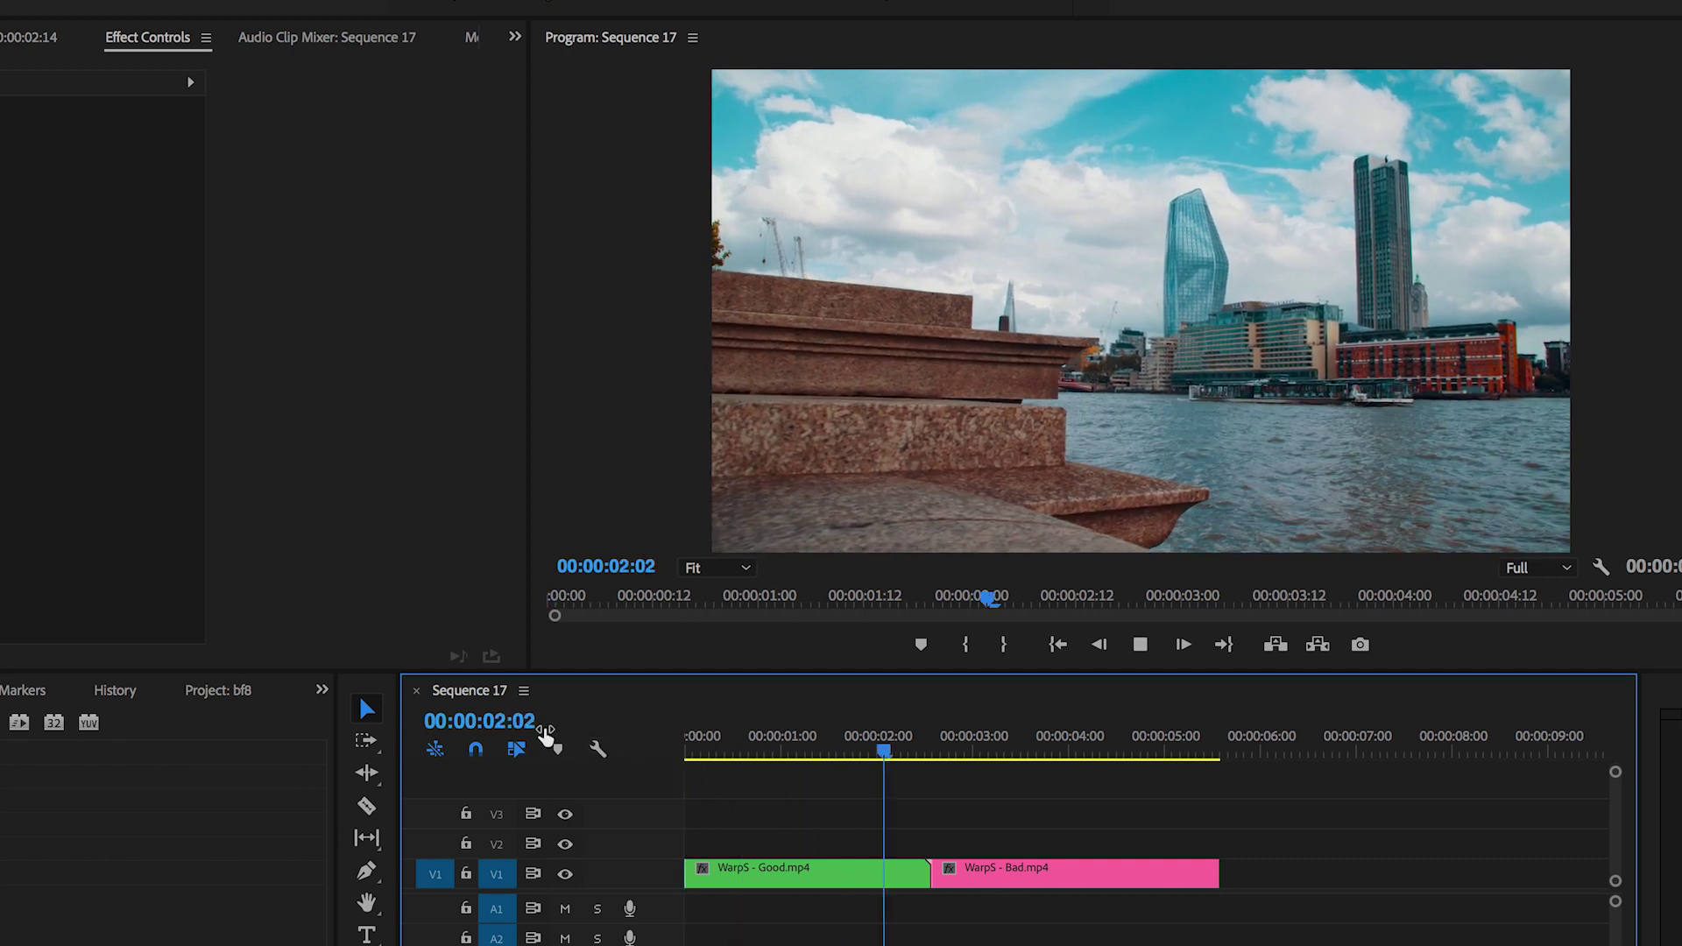
pyautogui.press('j')
pyautogui.press('j')
pyautogui.press('j')
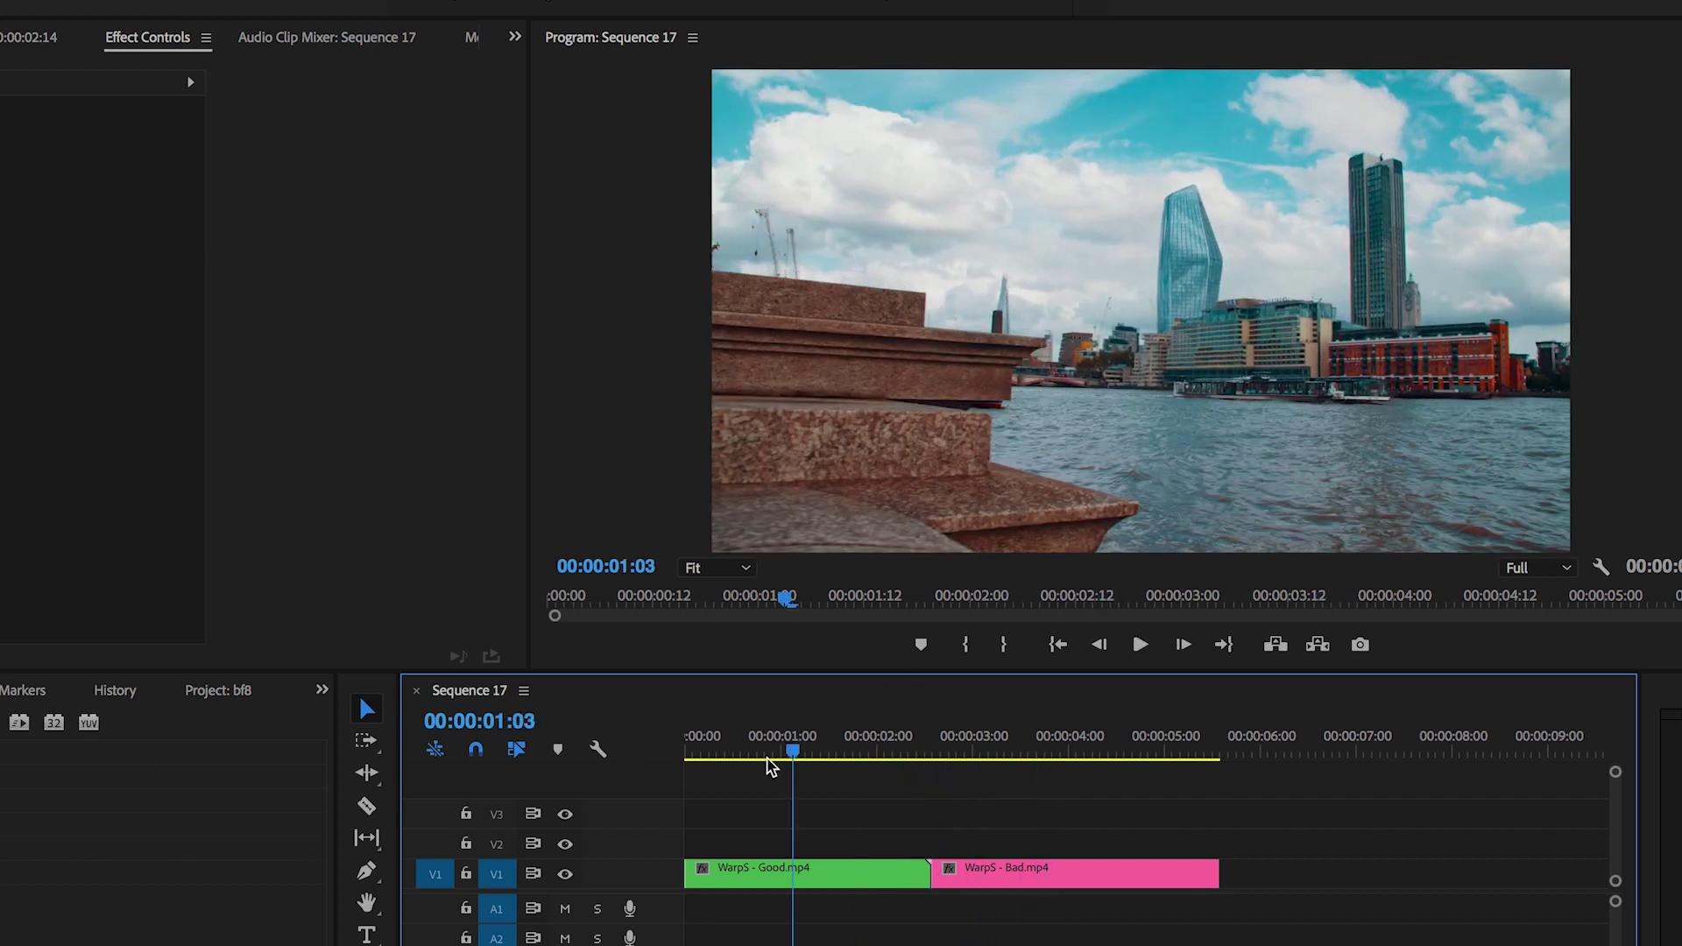
pyautogui.press('l')
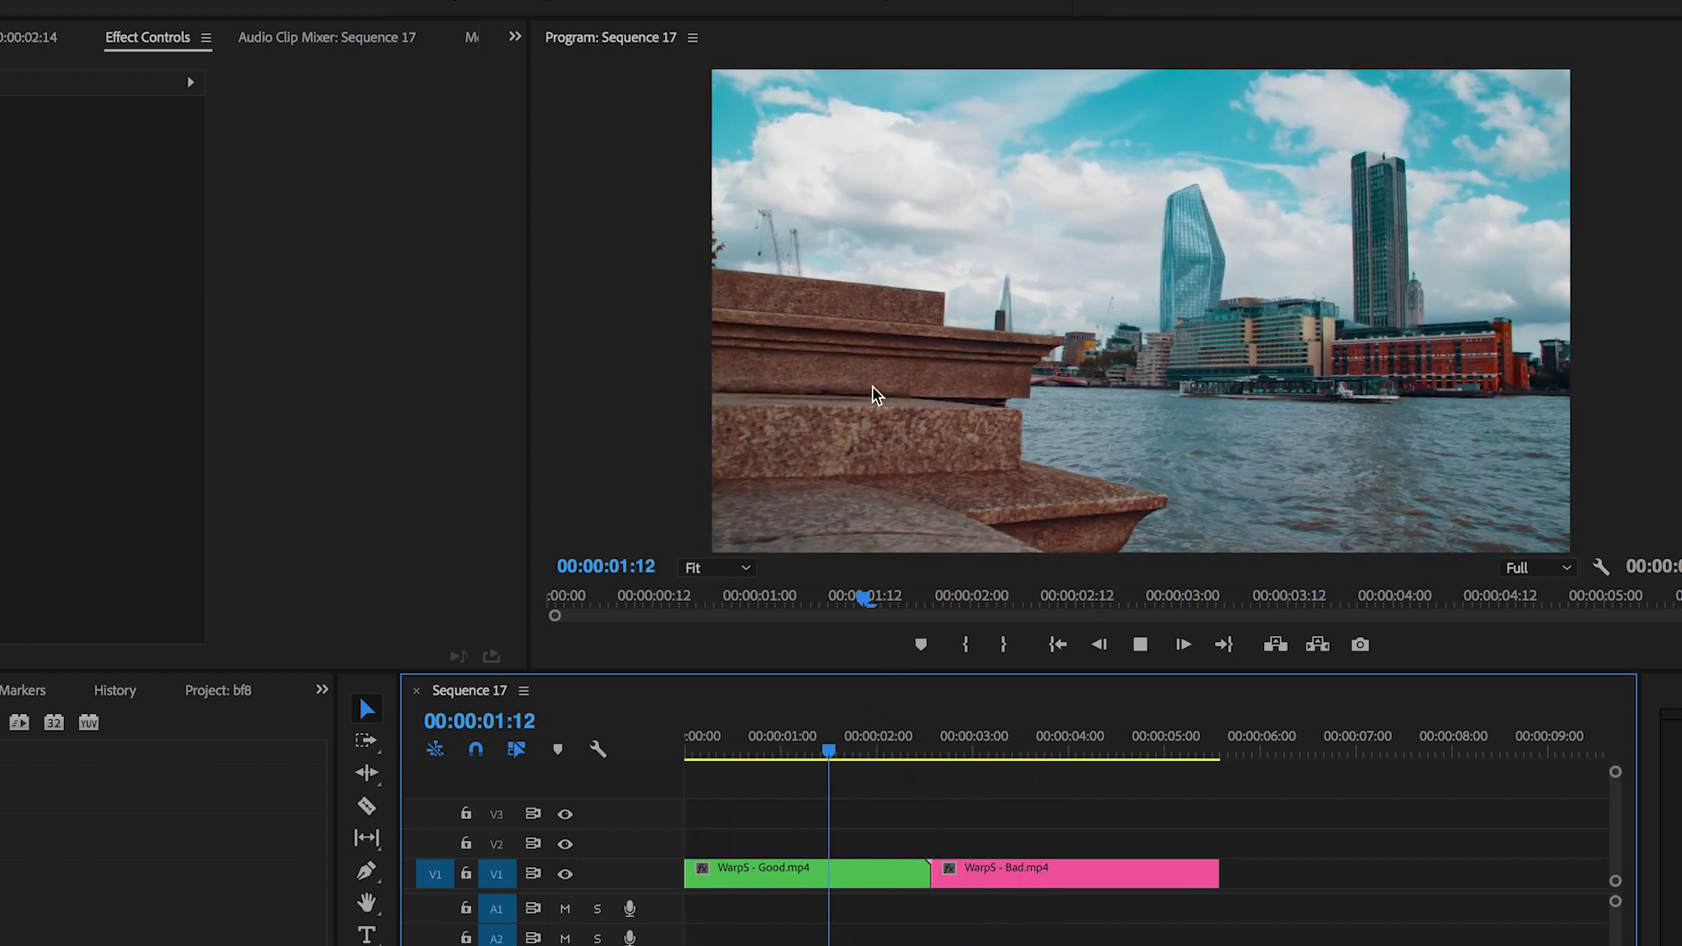
pyautogui.press('k')
pyautogui.press('Home')
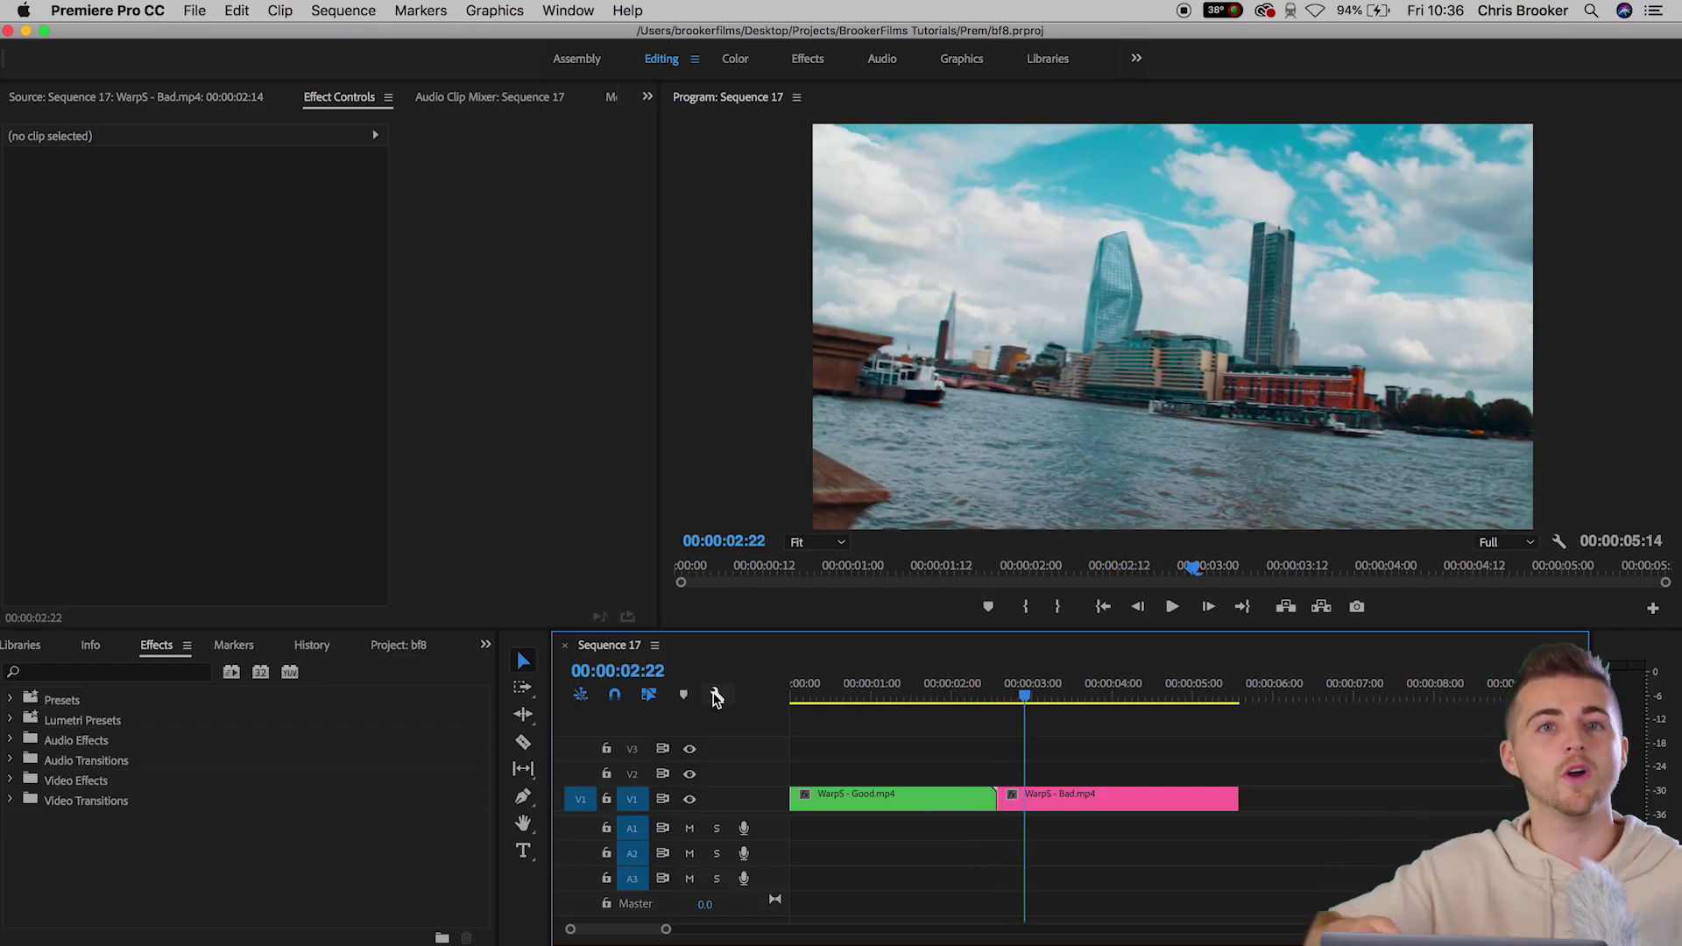
pyautogui.press('space')
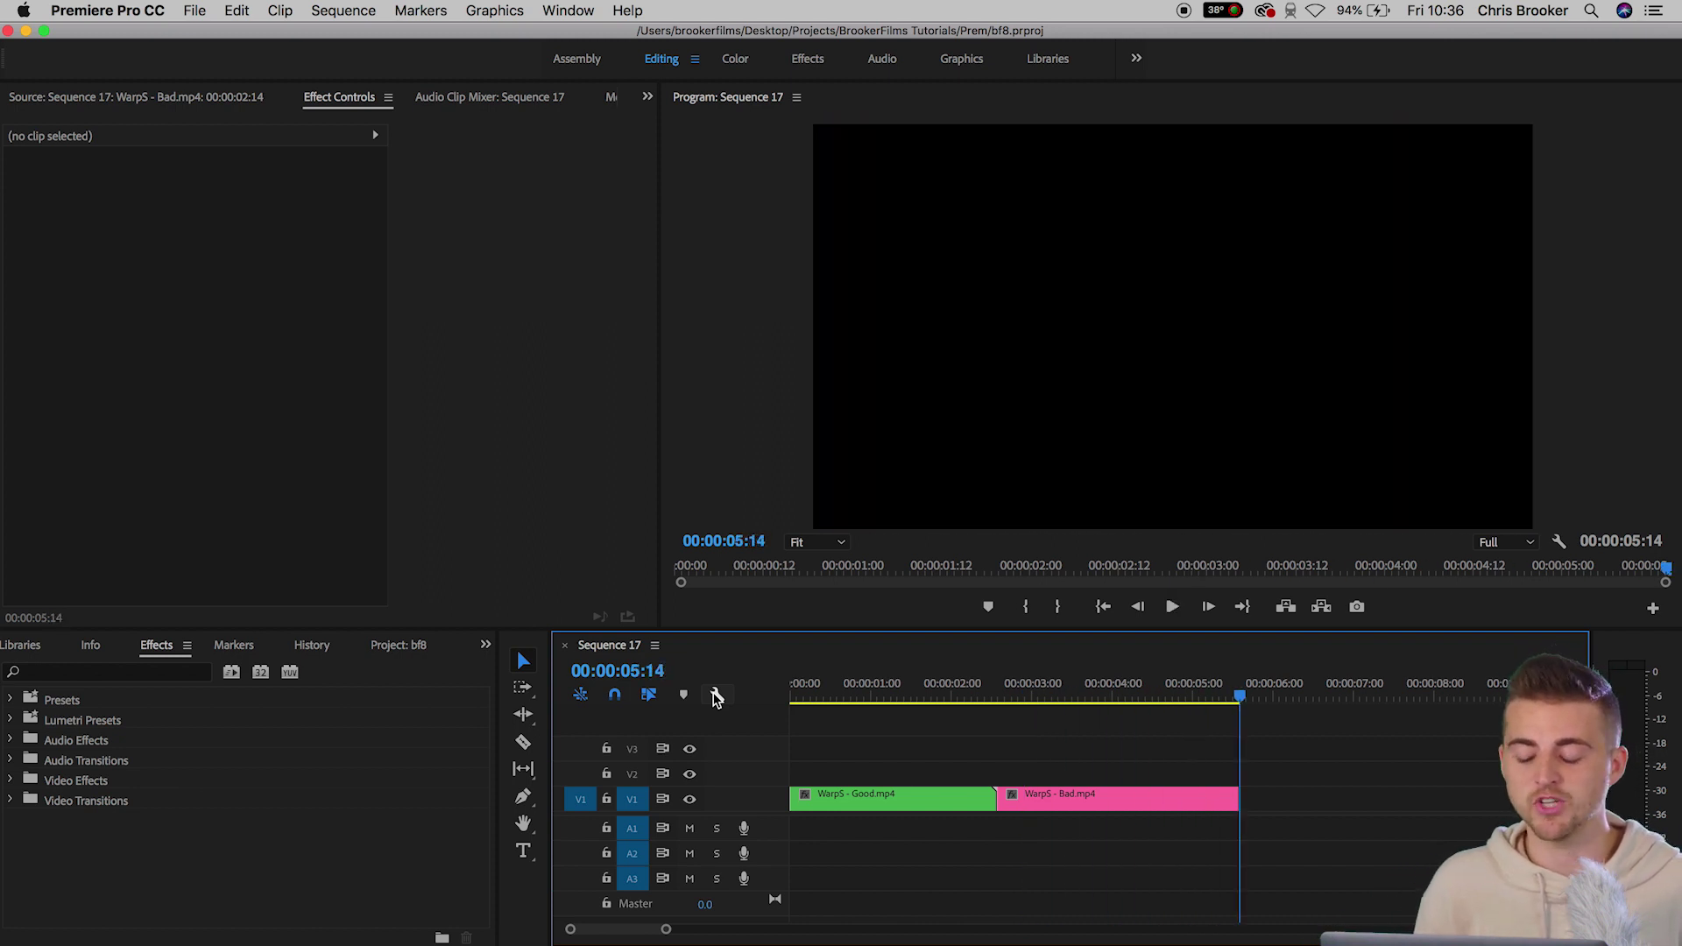
# Find Warp Stabilizer VFX by searching 'war' and apply it to the WarpS - Good clip
pyautogui.click(877, 808)
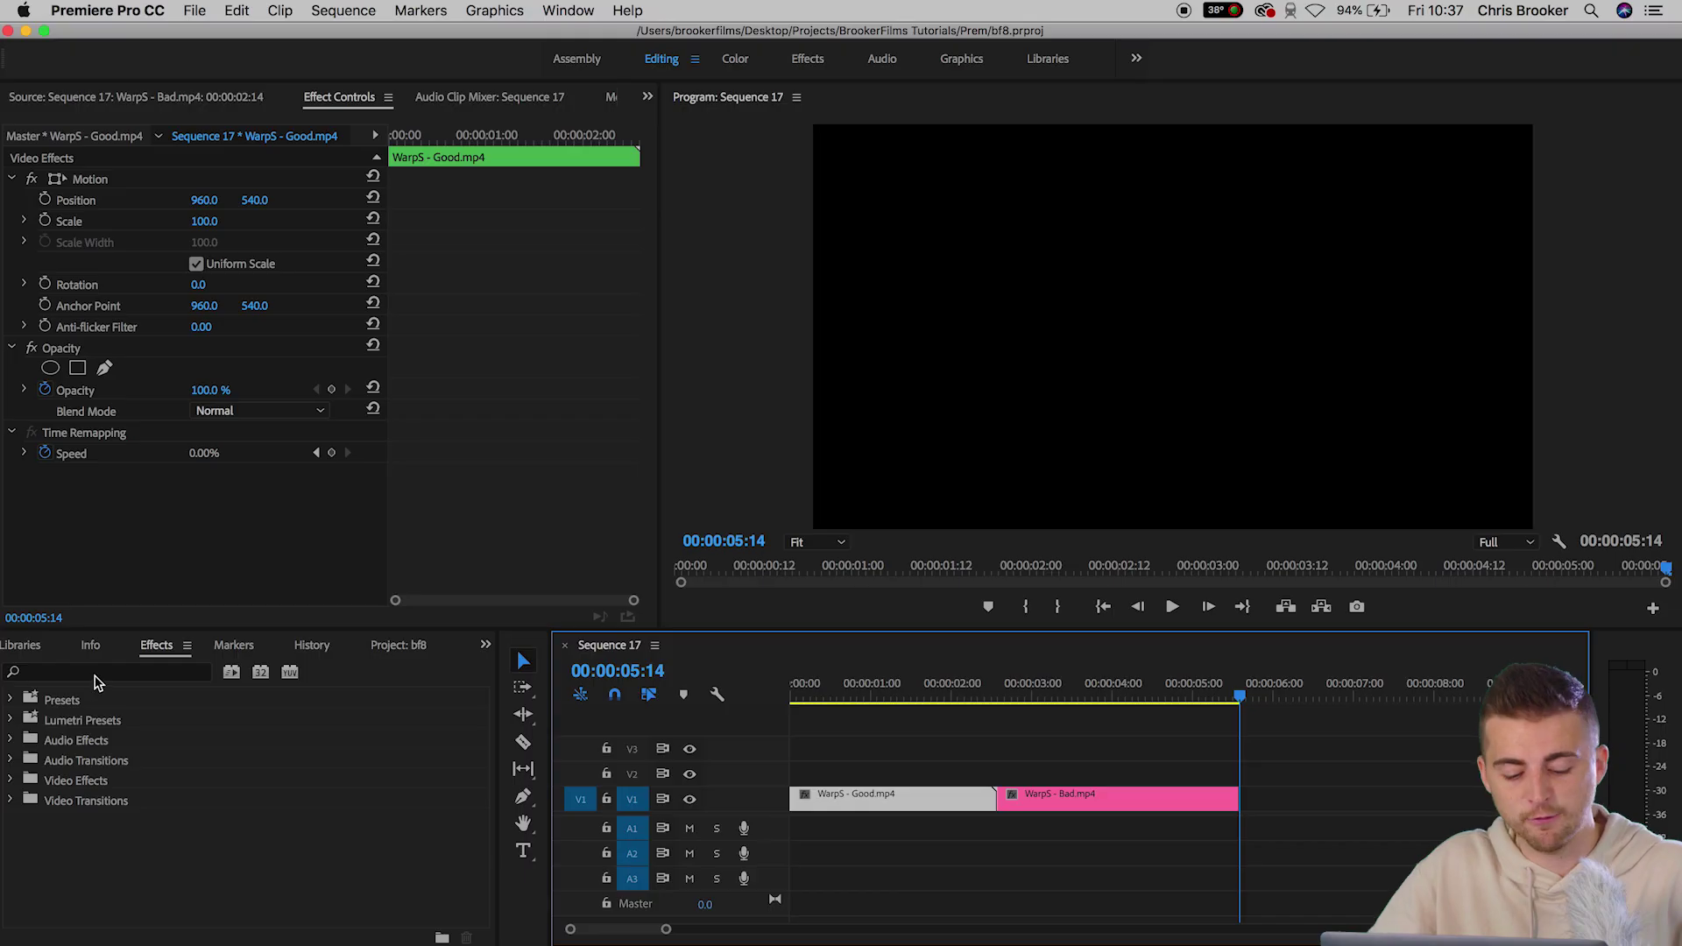
pyautogui.click(95, 682)
pyautogui.write('warp')
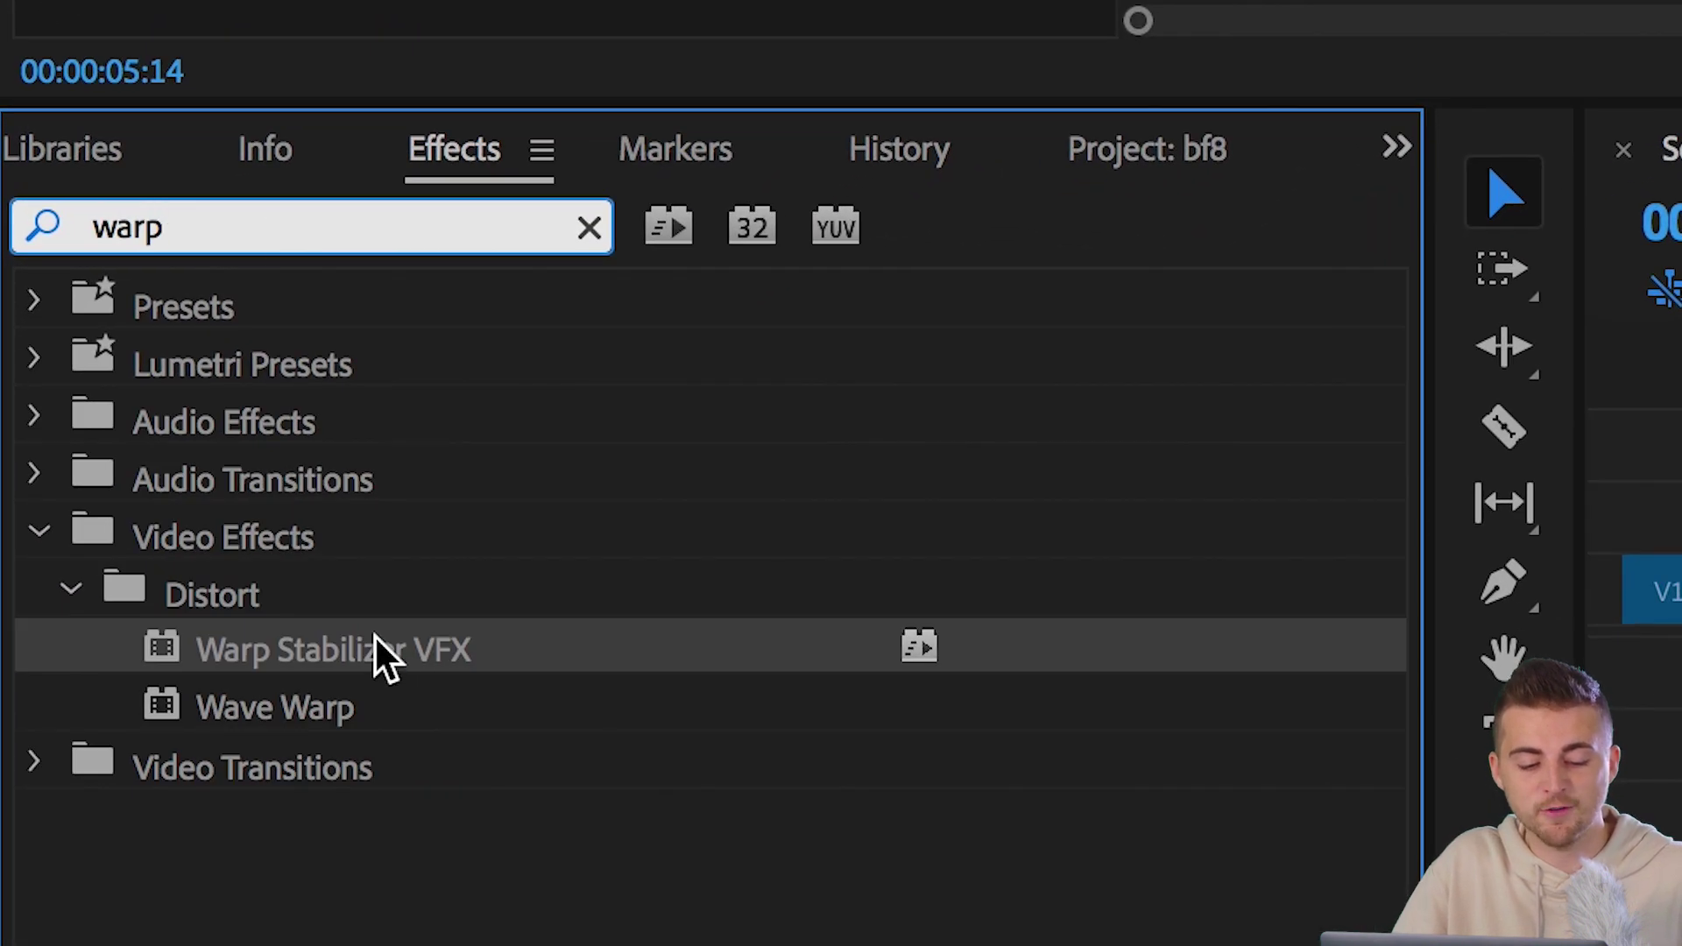
pyautogui.moveTo(375, 650); pyautogui.dragTo(537, 599)
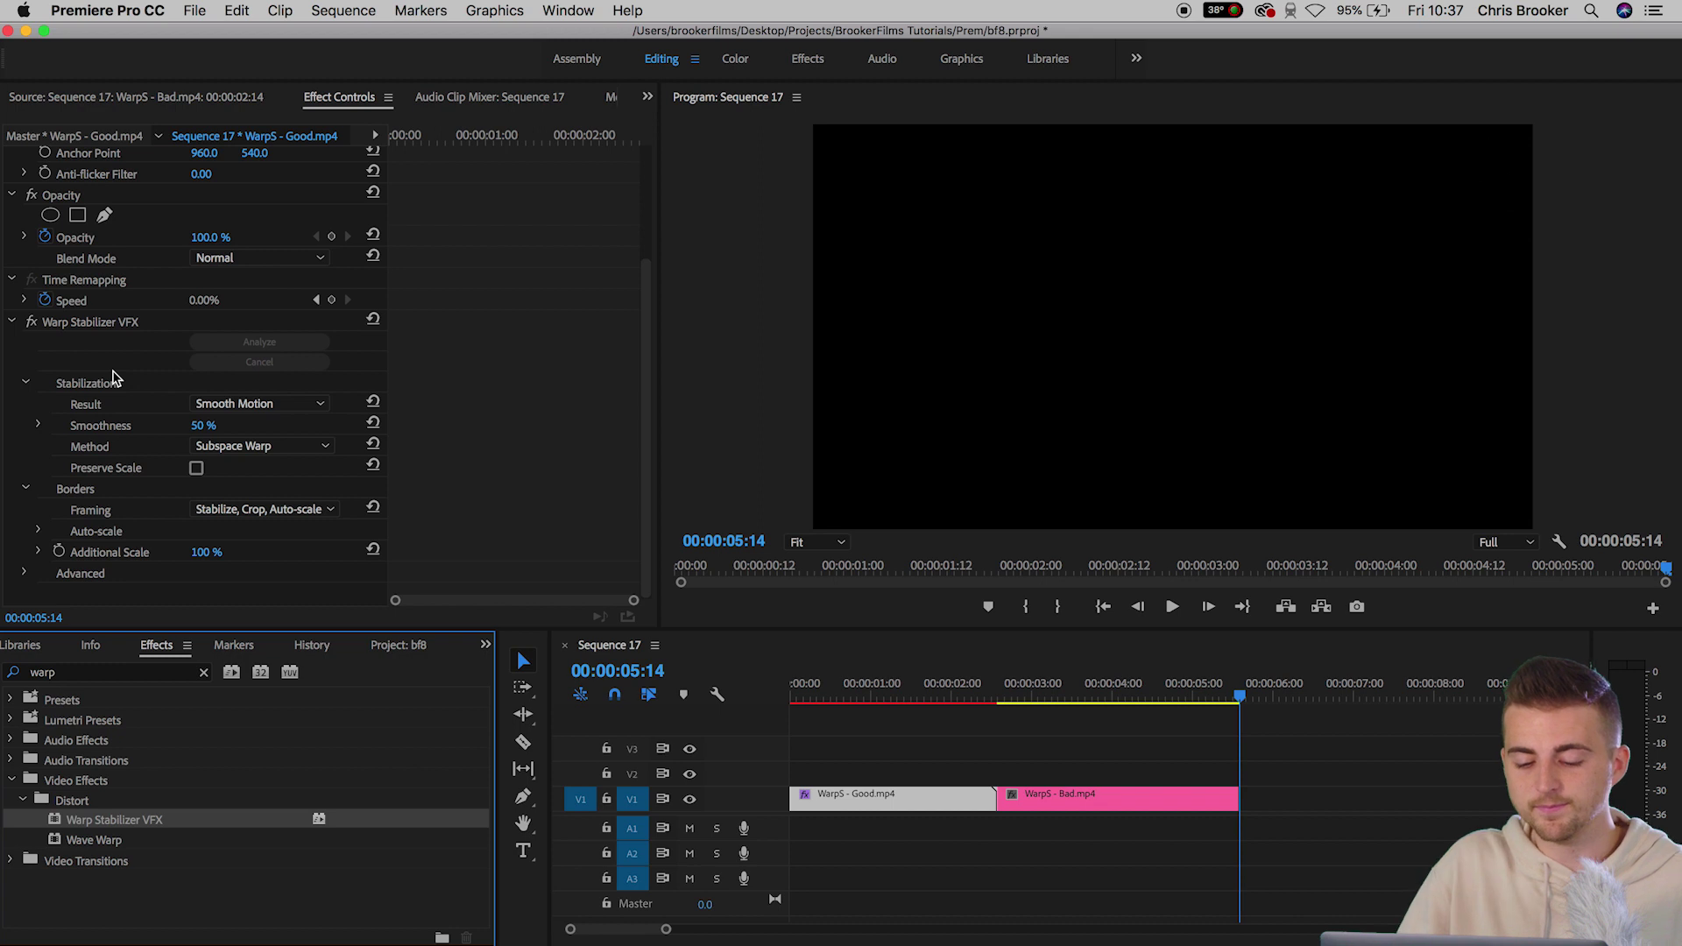
pyautogui.press('Home')
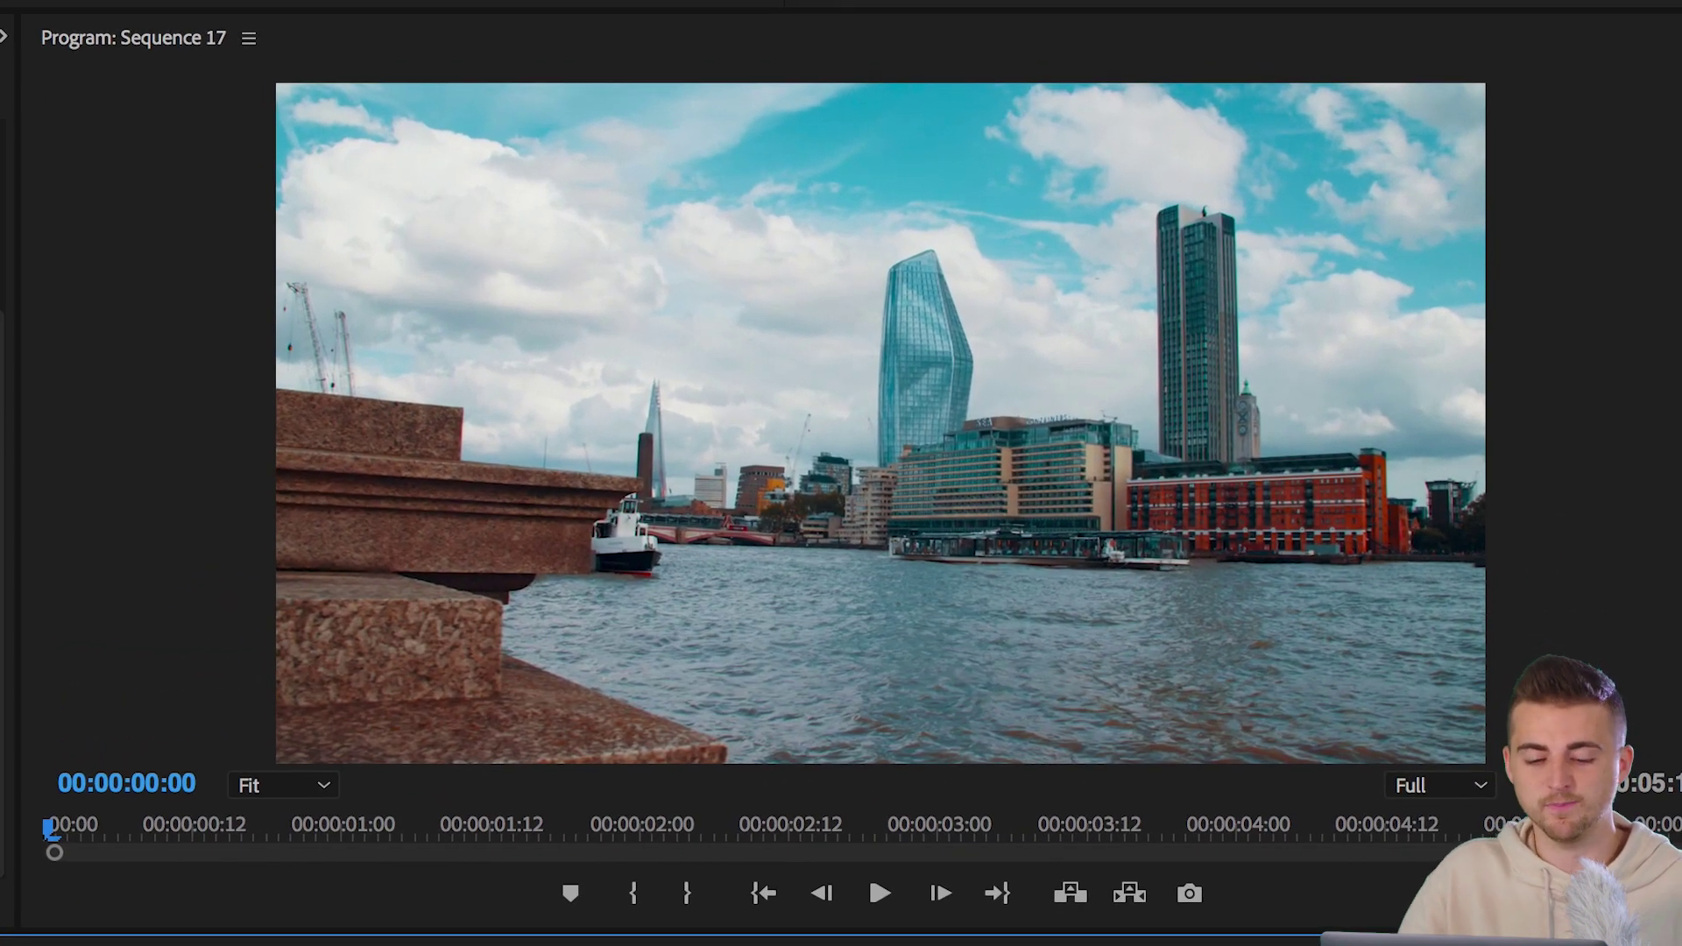
pyautogui.press('space')
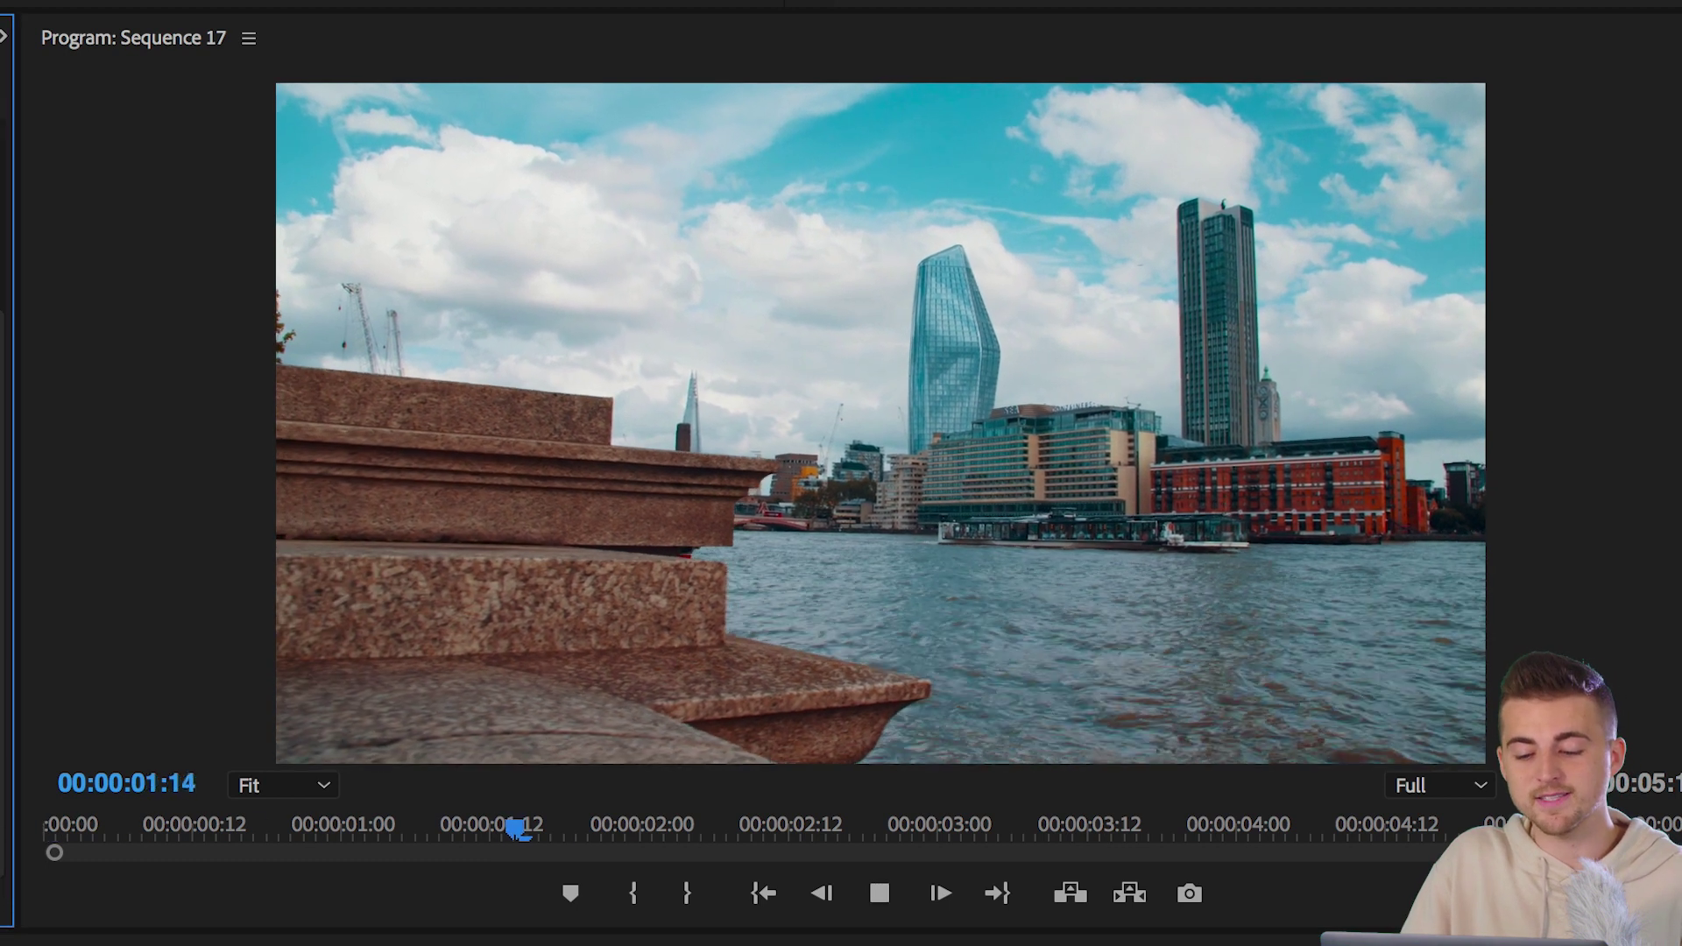
pyautogui.press('space')
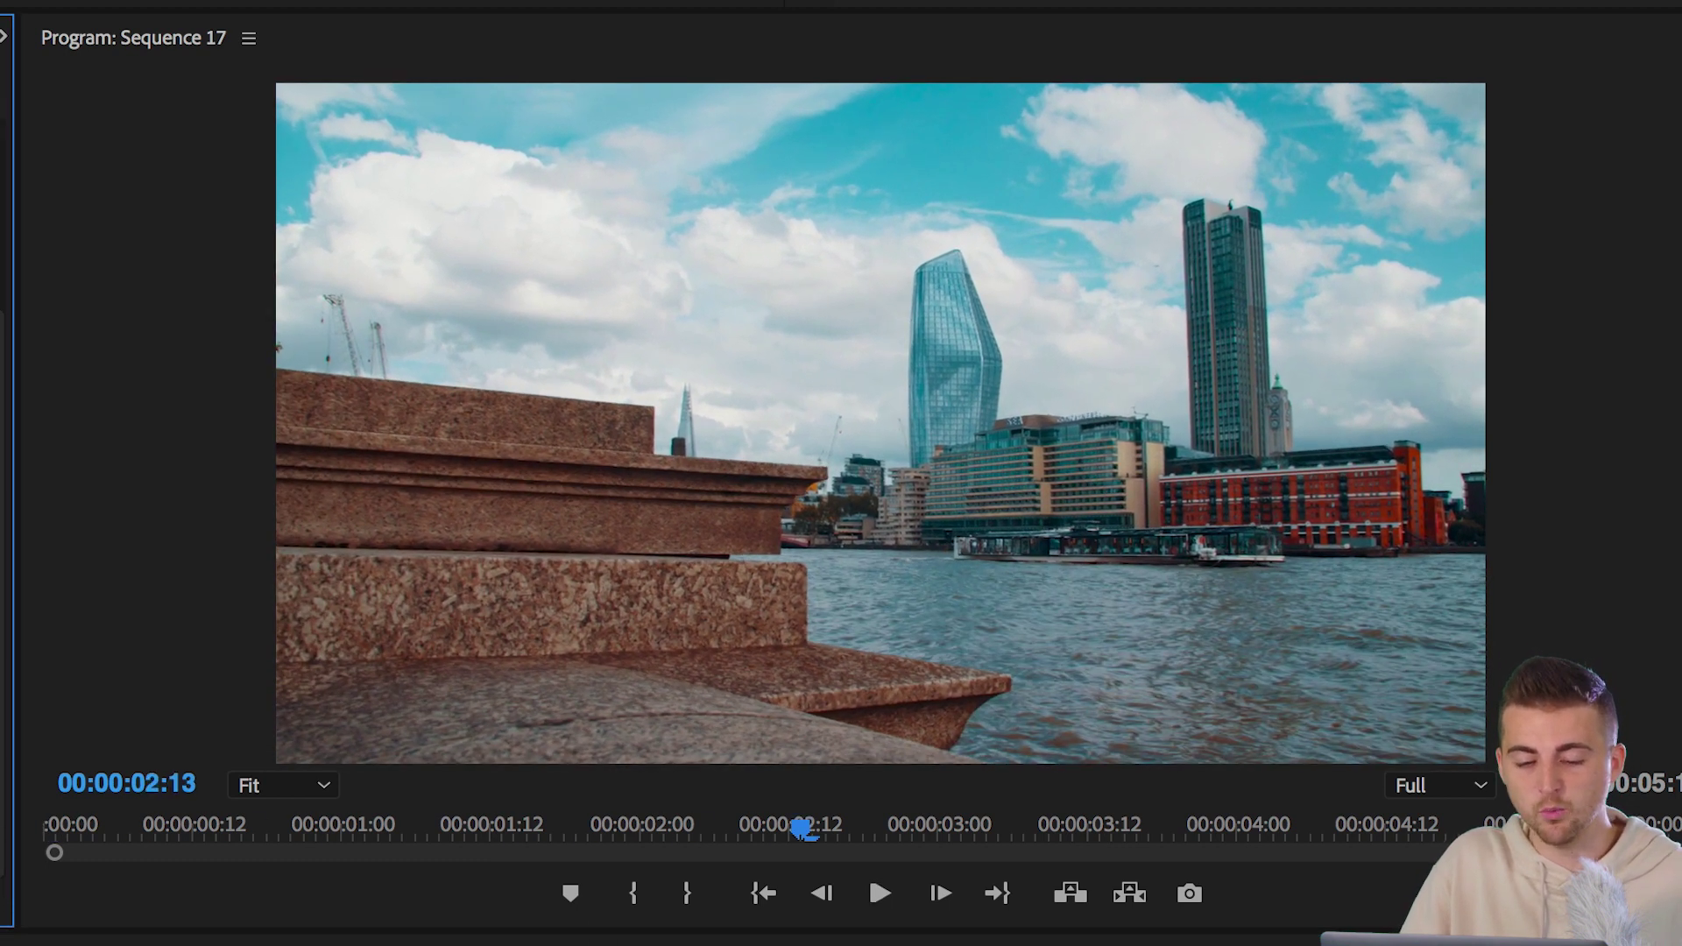
pyautogui.press('Home')
pyautogui.press('space')
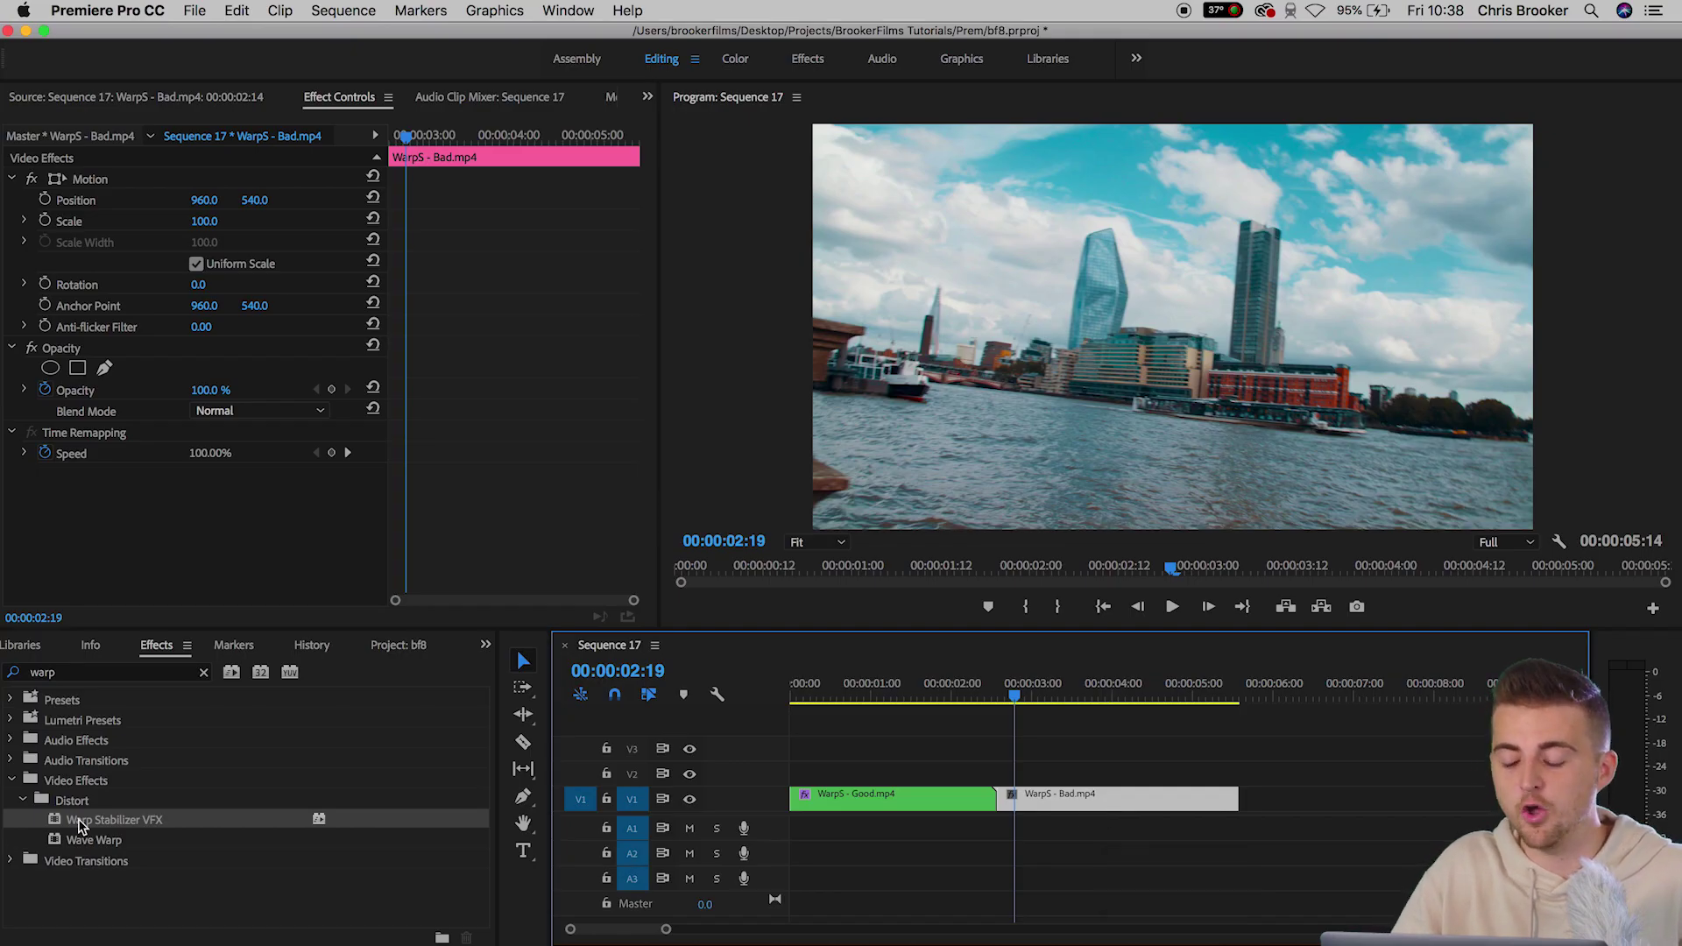
# Drop Warp Stabilizer VFX onto WarpS - Bad.mp4 and stop playback after it analyzes
pyautogui.moveTo(1189, 799); pyautogui.dragTo(1190, 796)
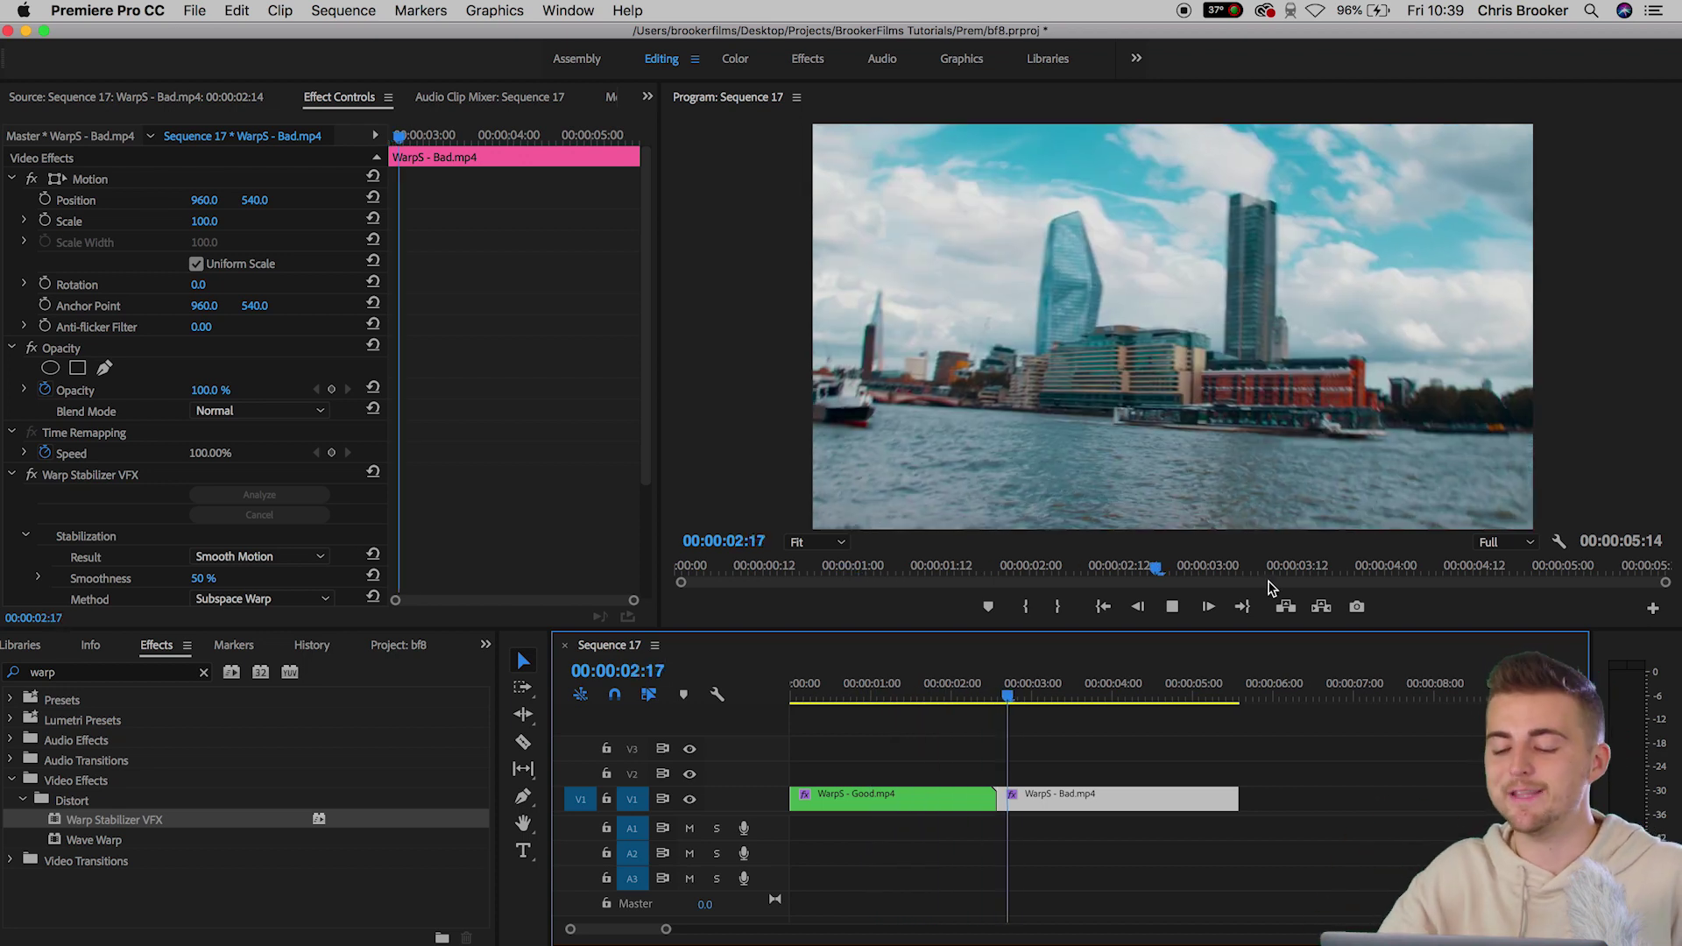
pyautogui.press('space')
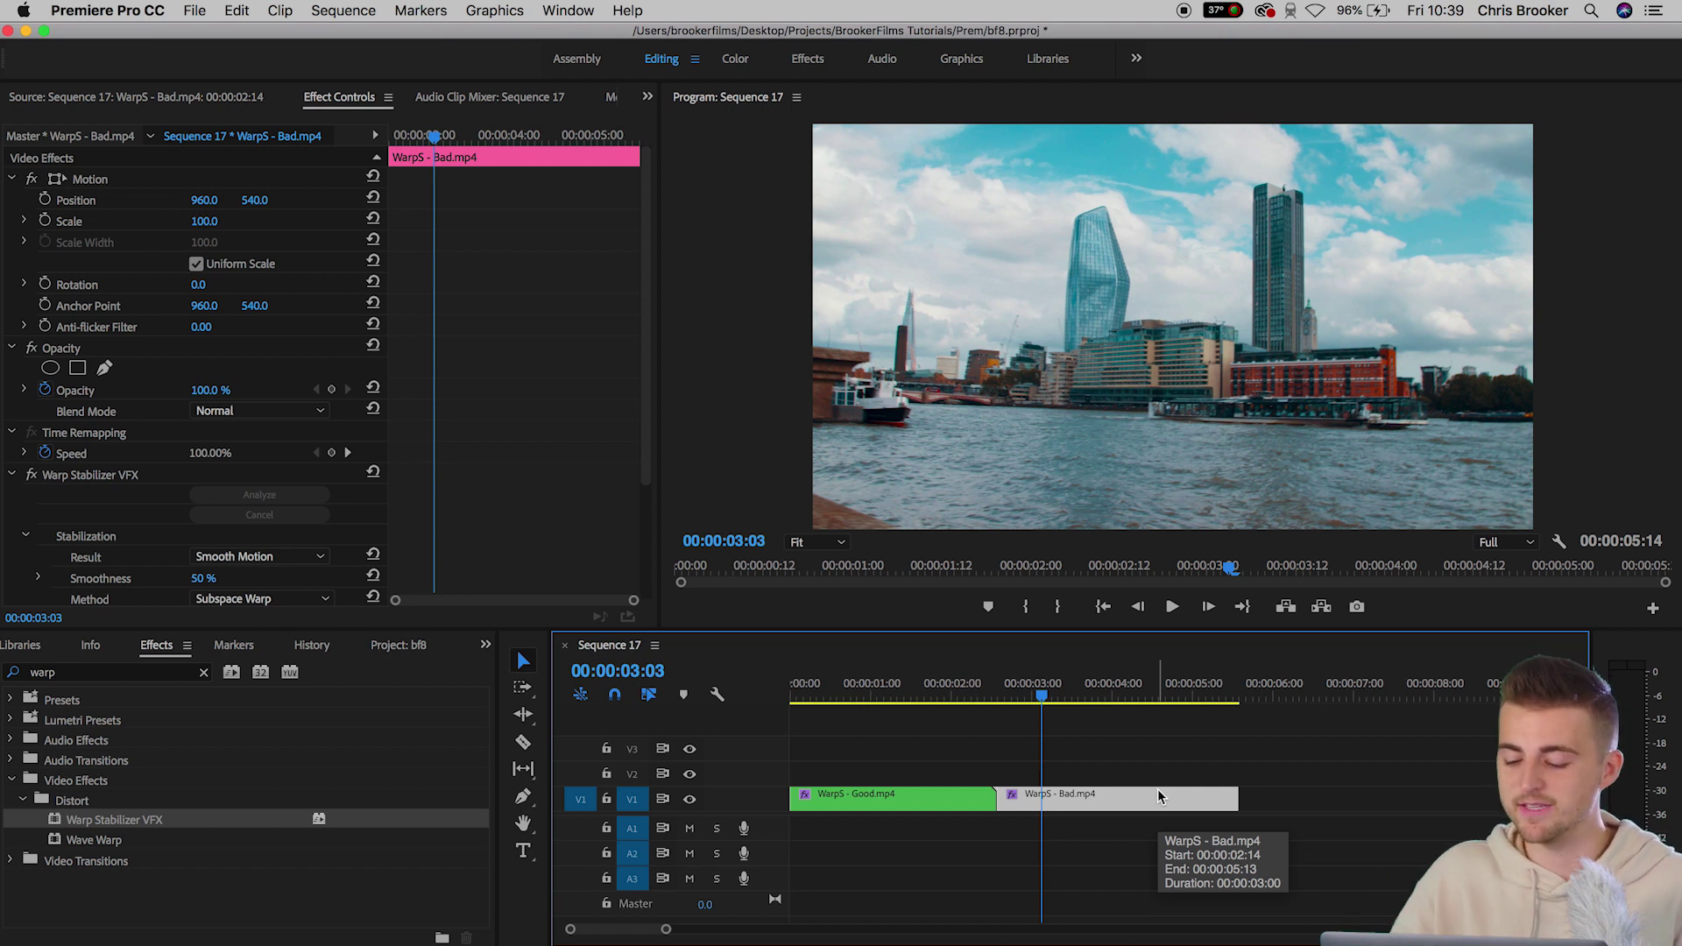
# Delete WarpS - Bad from the sequence and fit the timeline to the remaining Good clip
pyautogui.press('Delete')
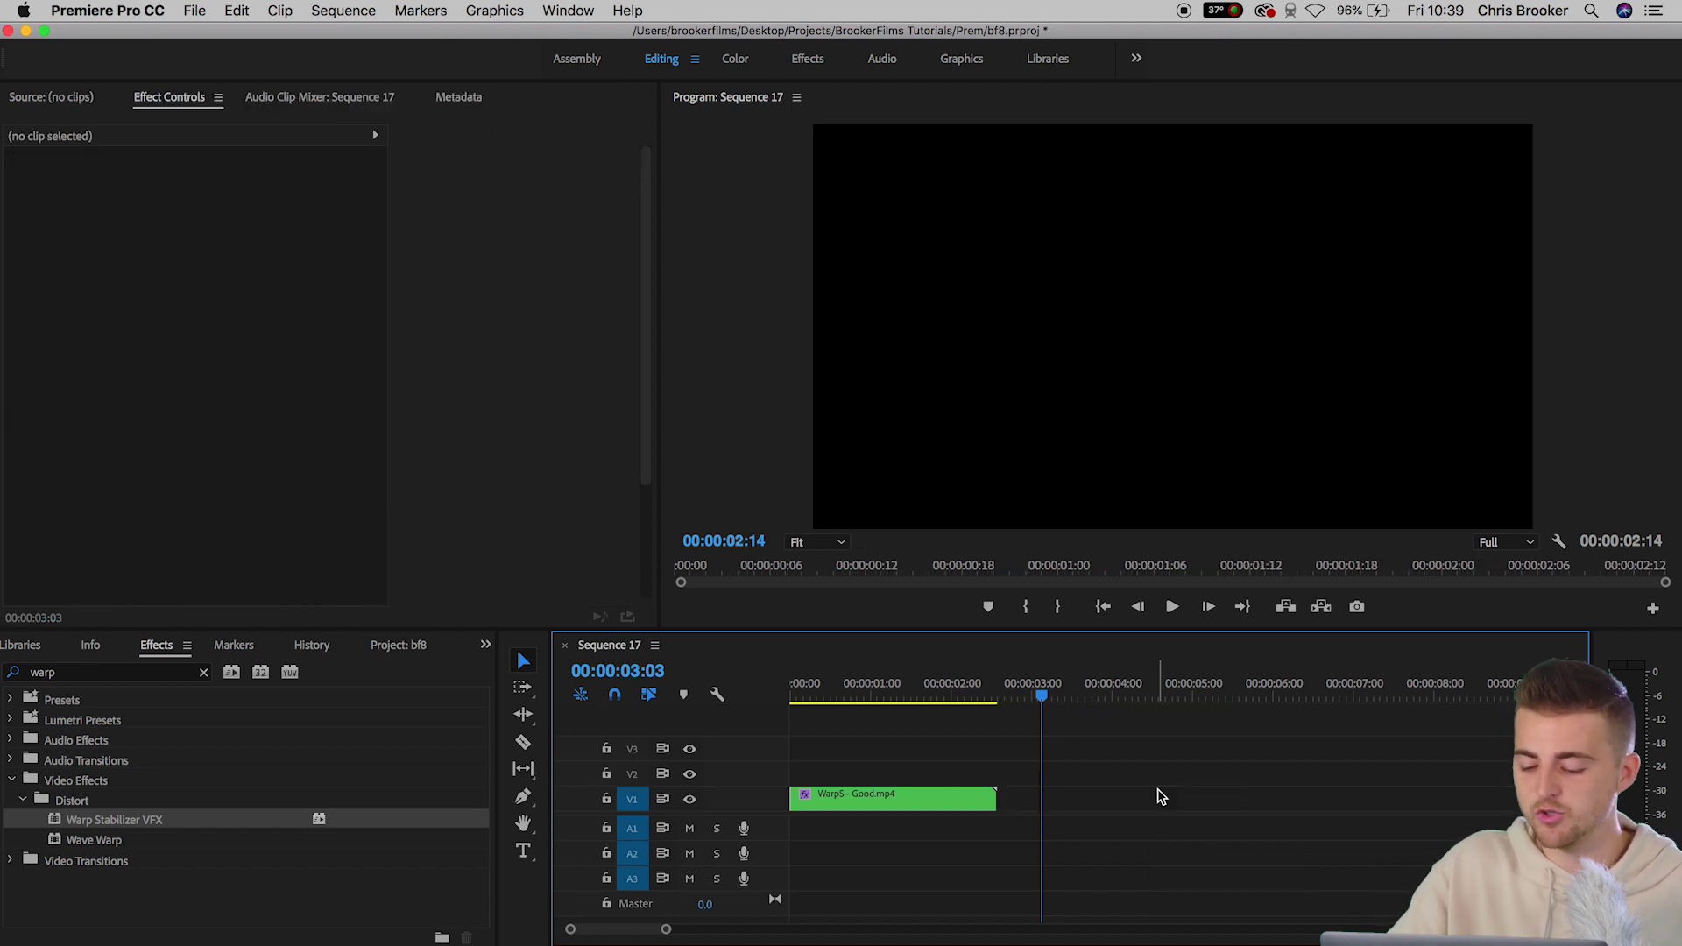
pyautogui.click(954, 696)
pyautogui.press('\\')
# Play back the stabilized Good clip, then select it to show its Warp Stabilizer settings
pyautogui.press('space')
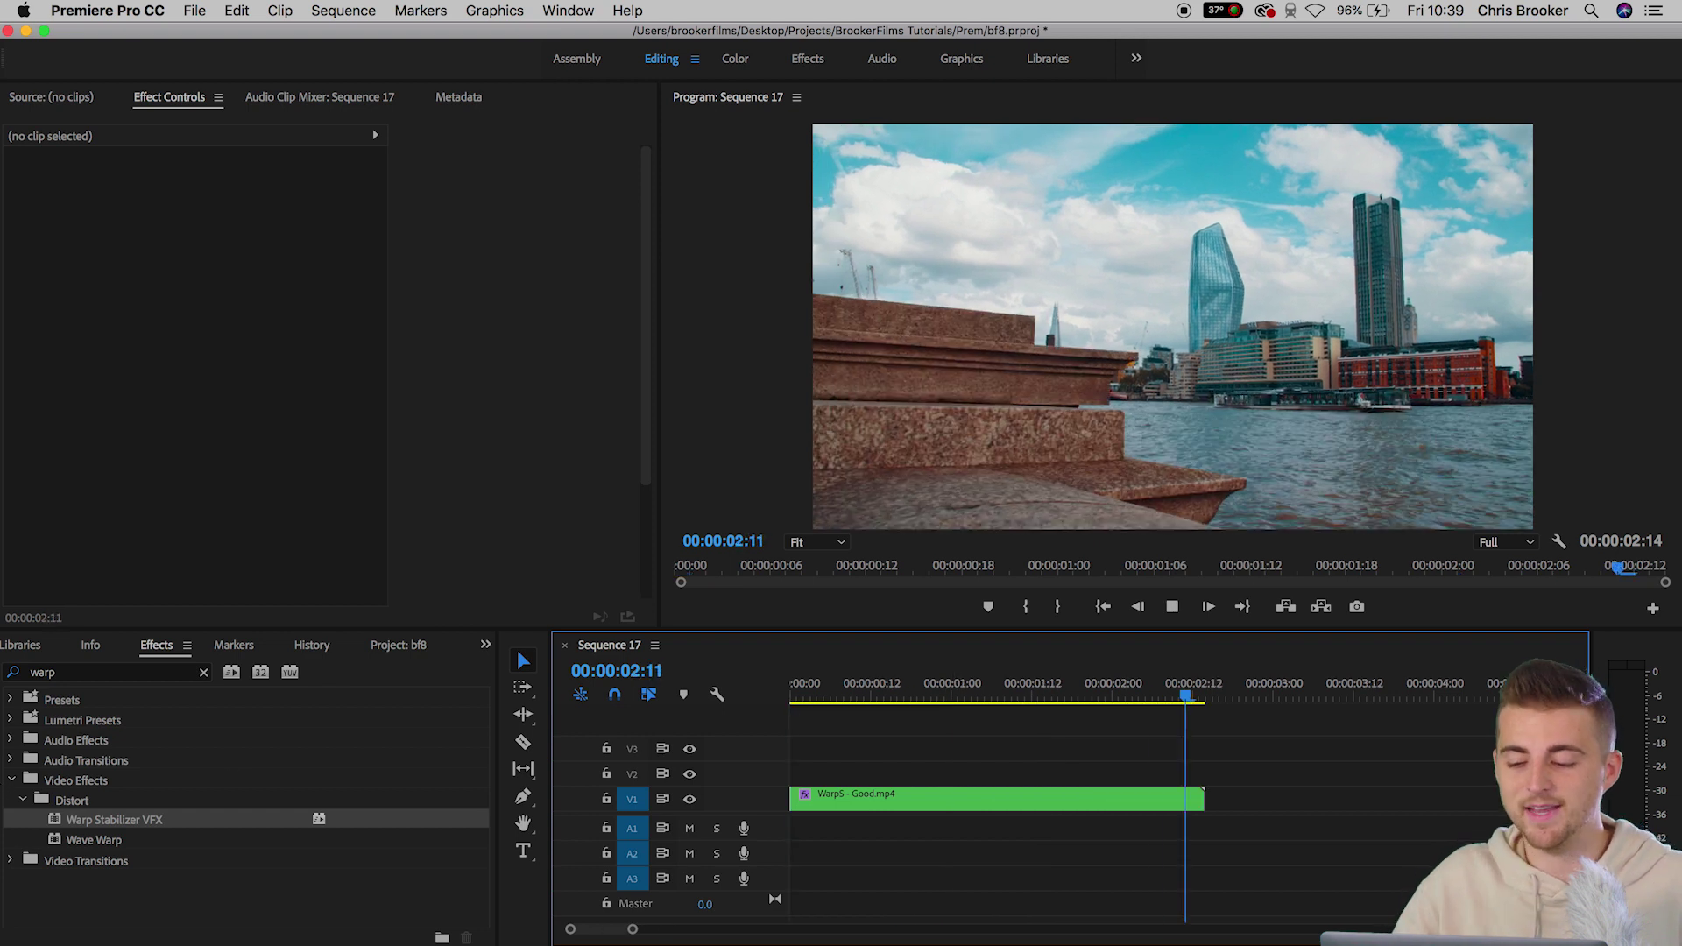
pyautogui.press('space')
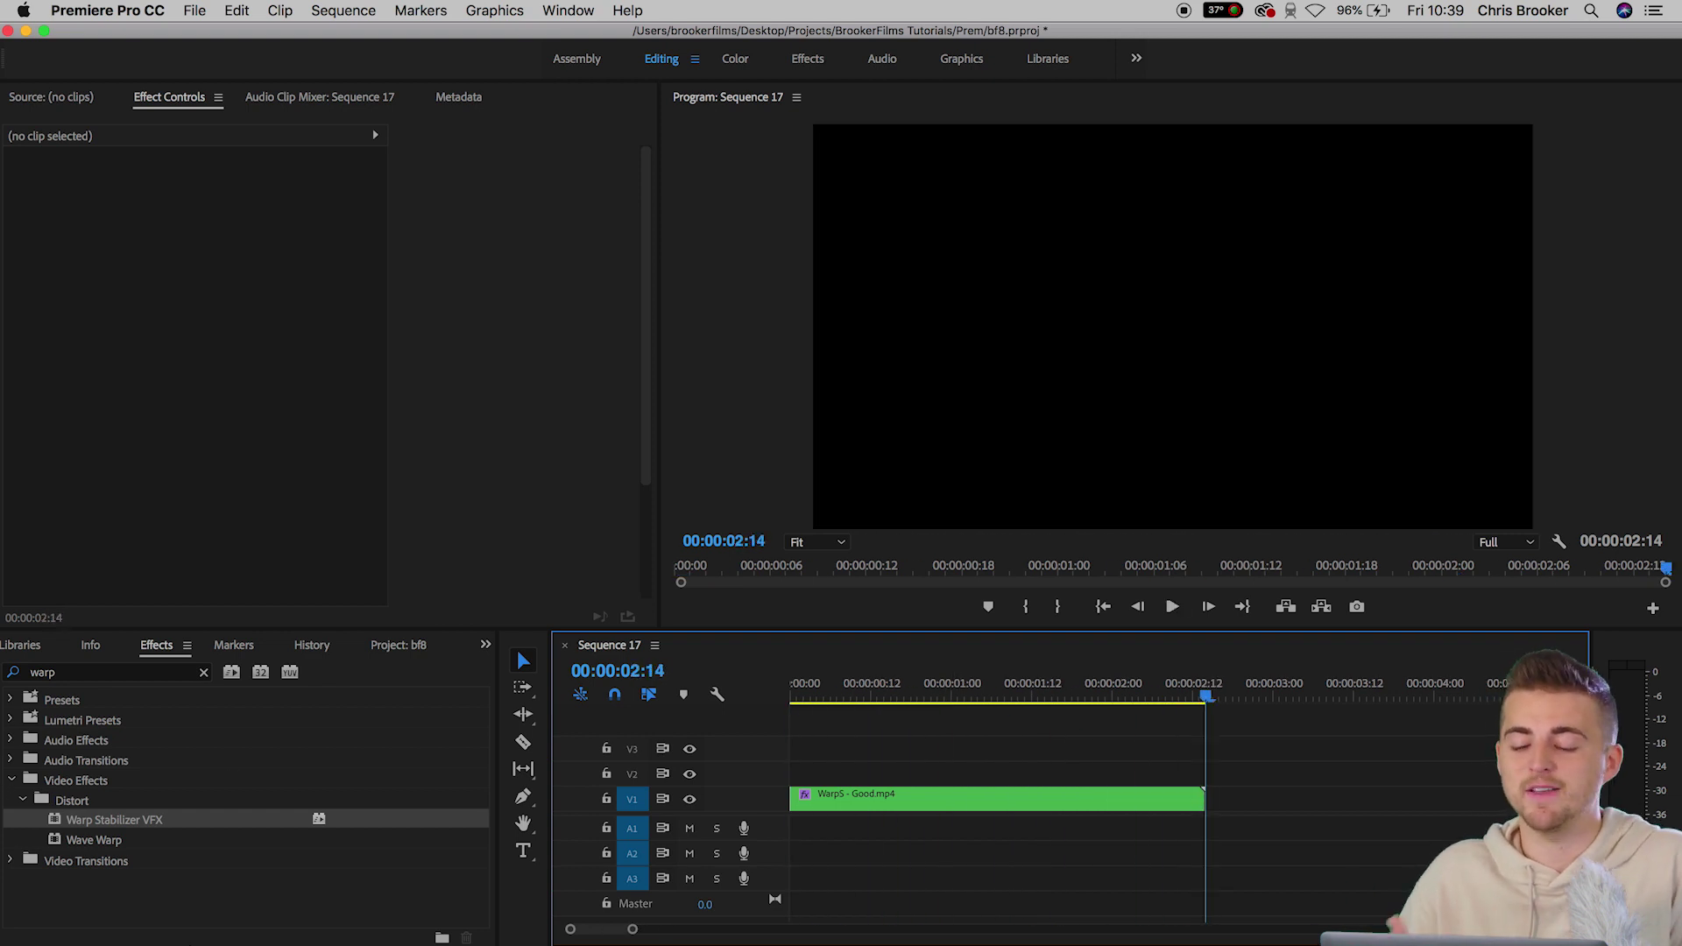
pyautogui.press('space')
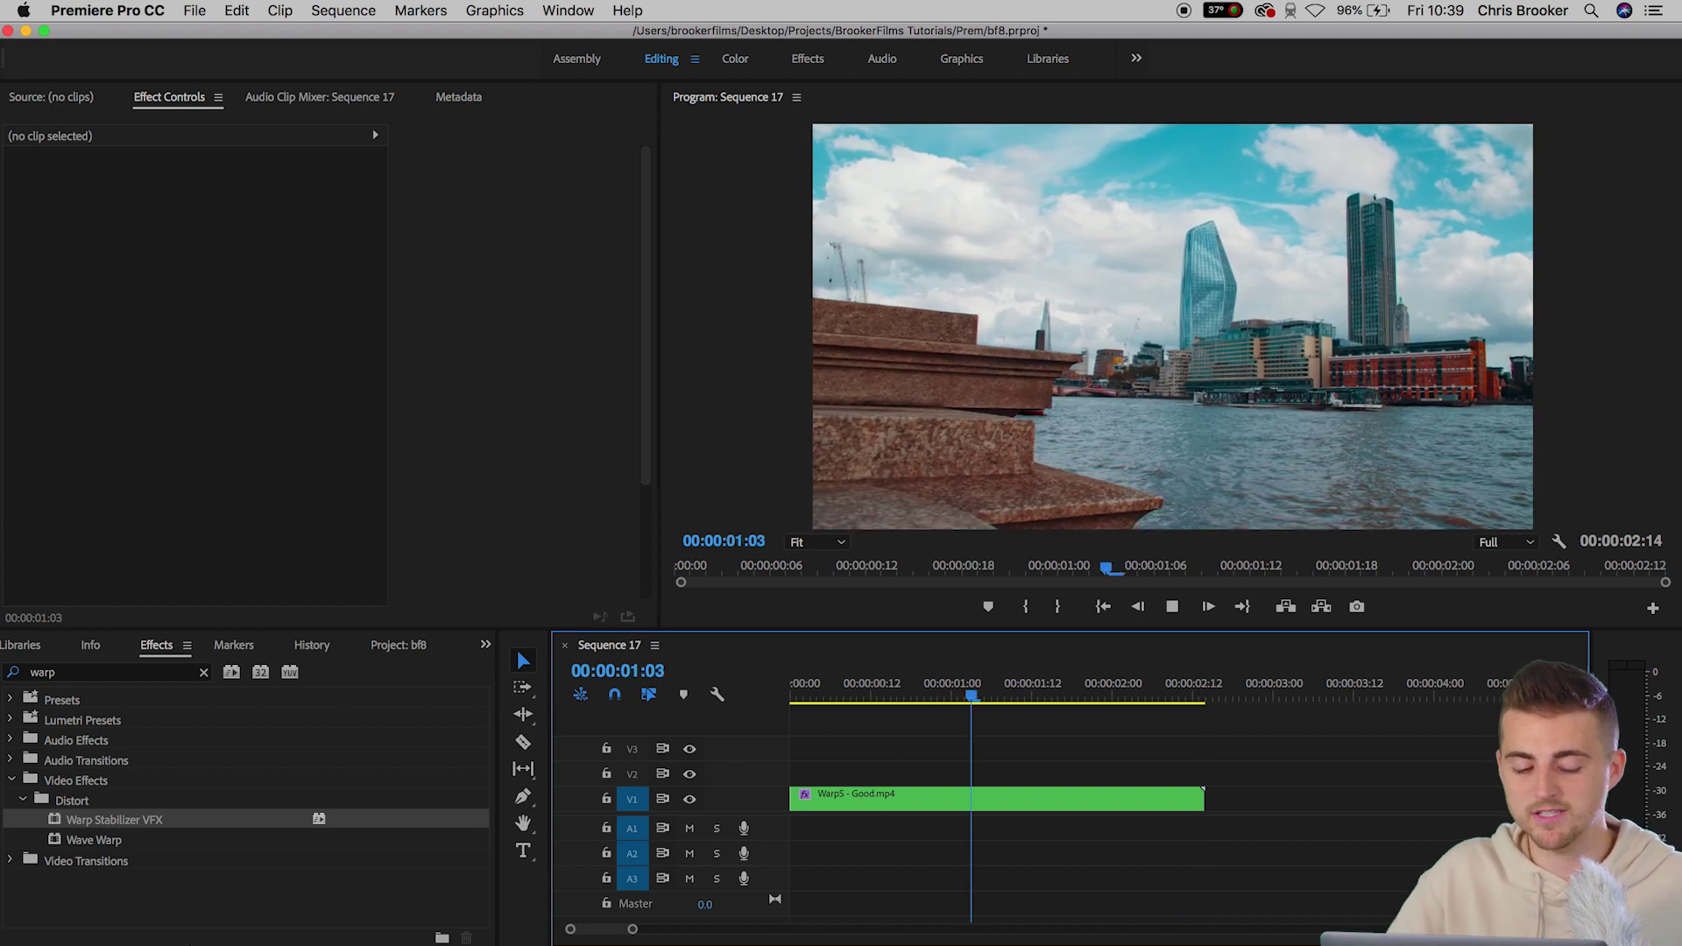
pyautogui.press('space')
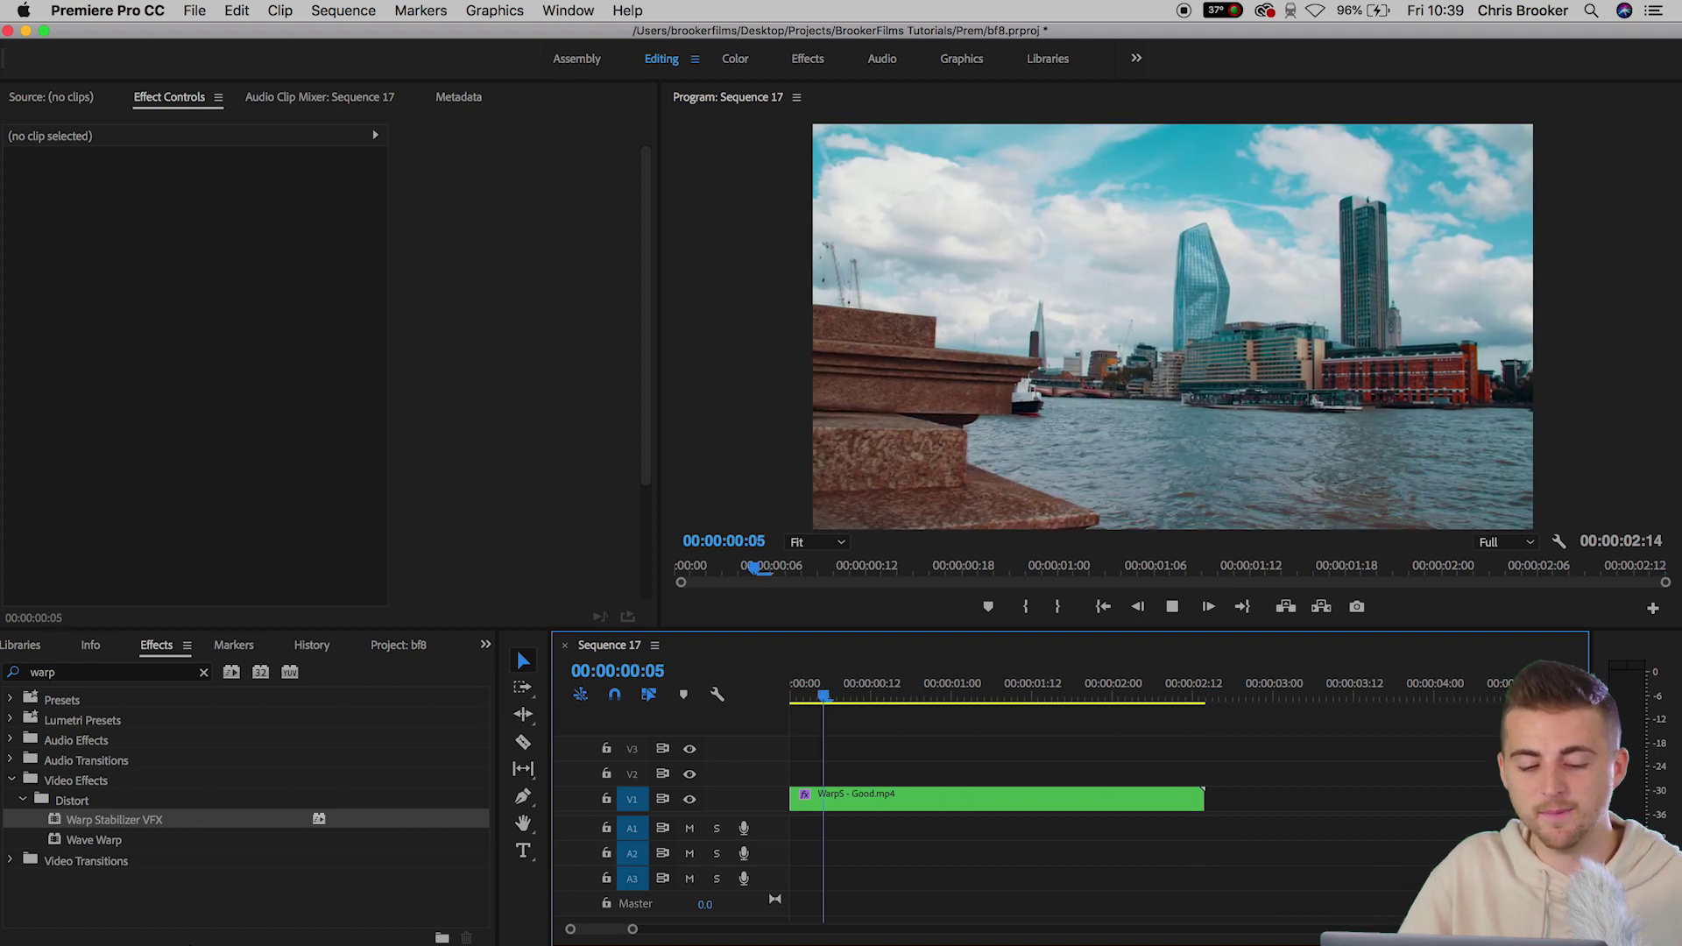
pyautogui.press('space')
pyautogui.click(990, 797)
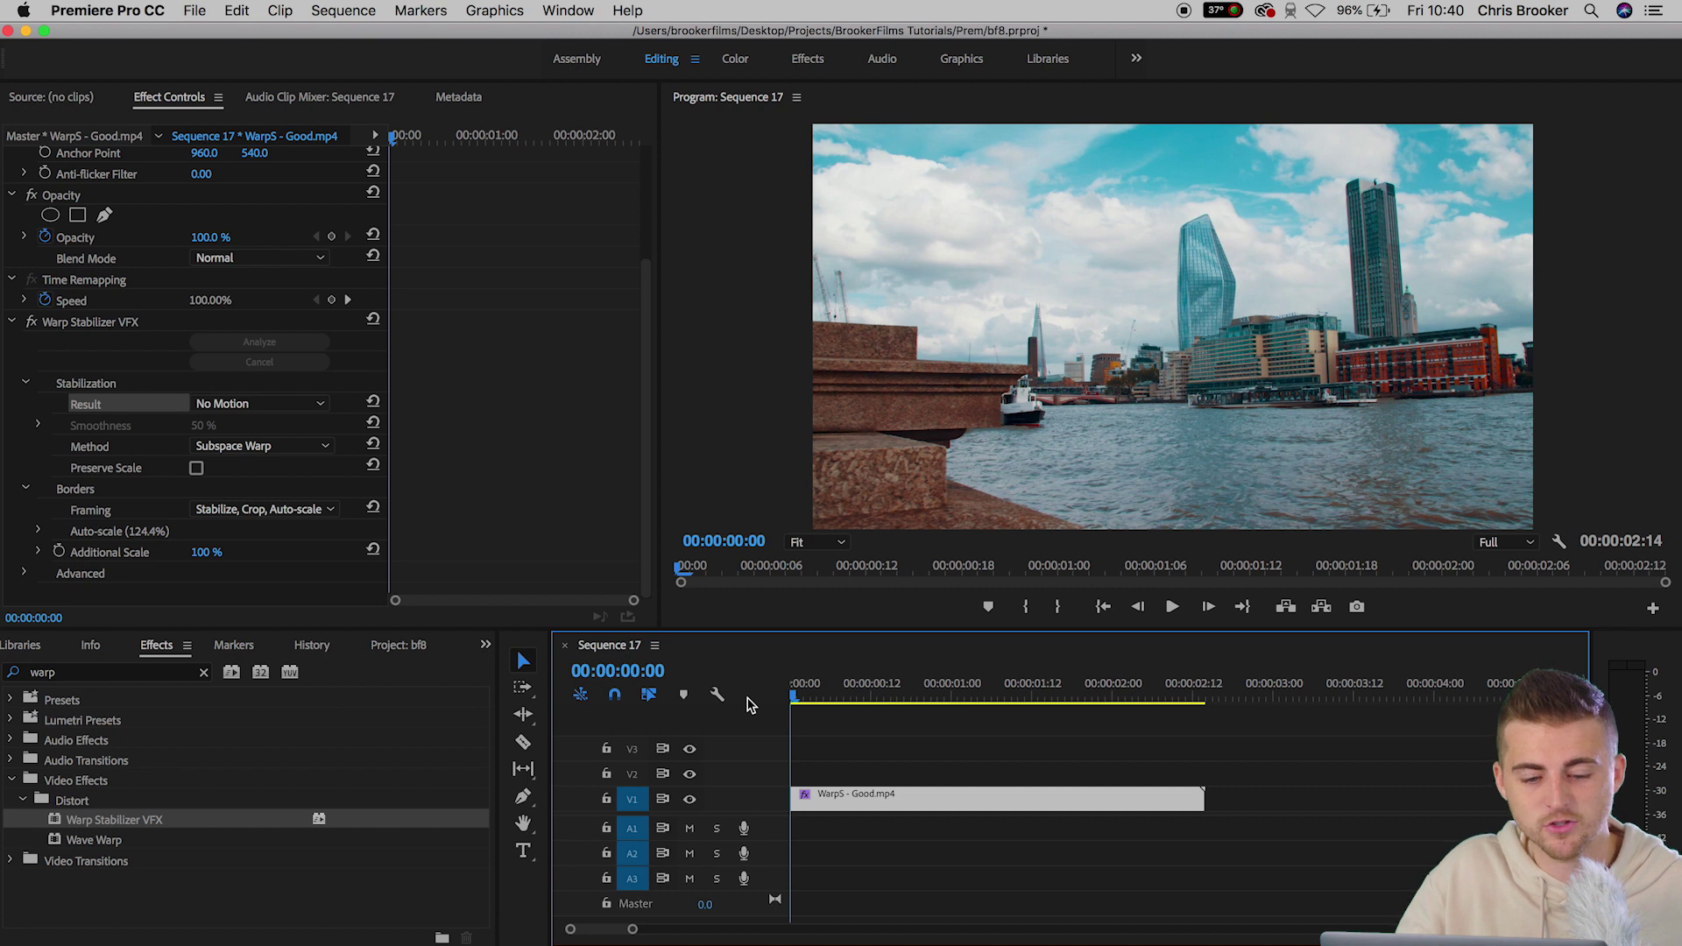
# Set the Warp Stabilizer Result to Smooth Motion with Smoothness at 100%
pyautogui.click(204, 421)
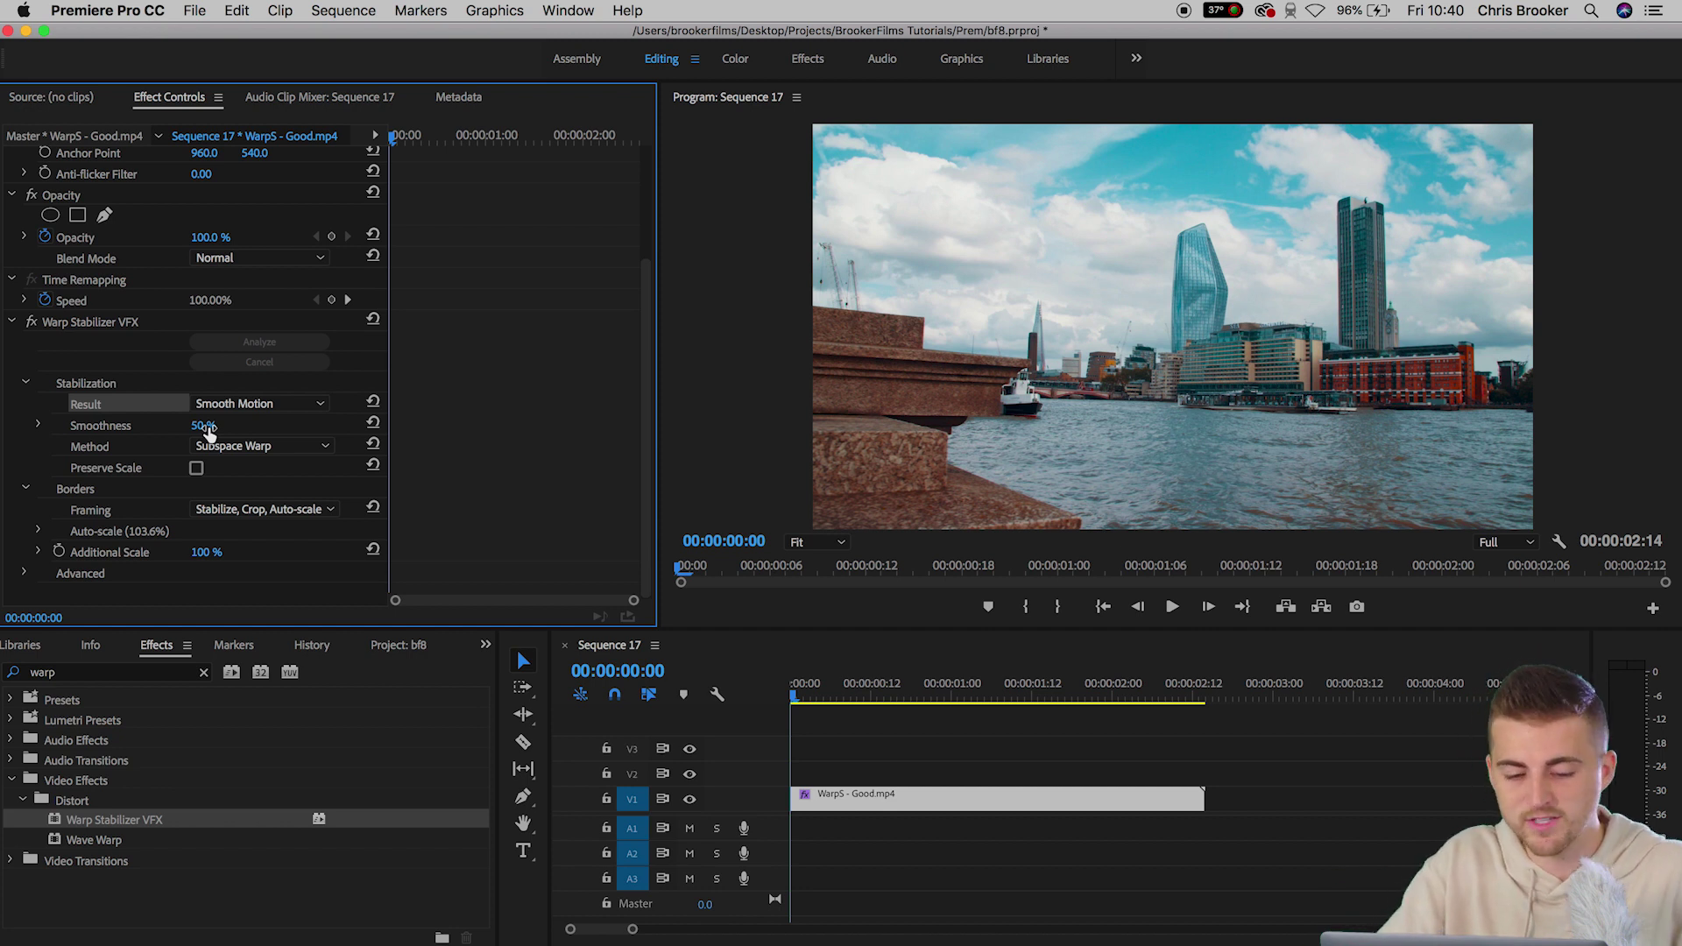
pyautogui.write('10')
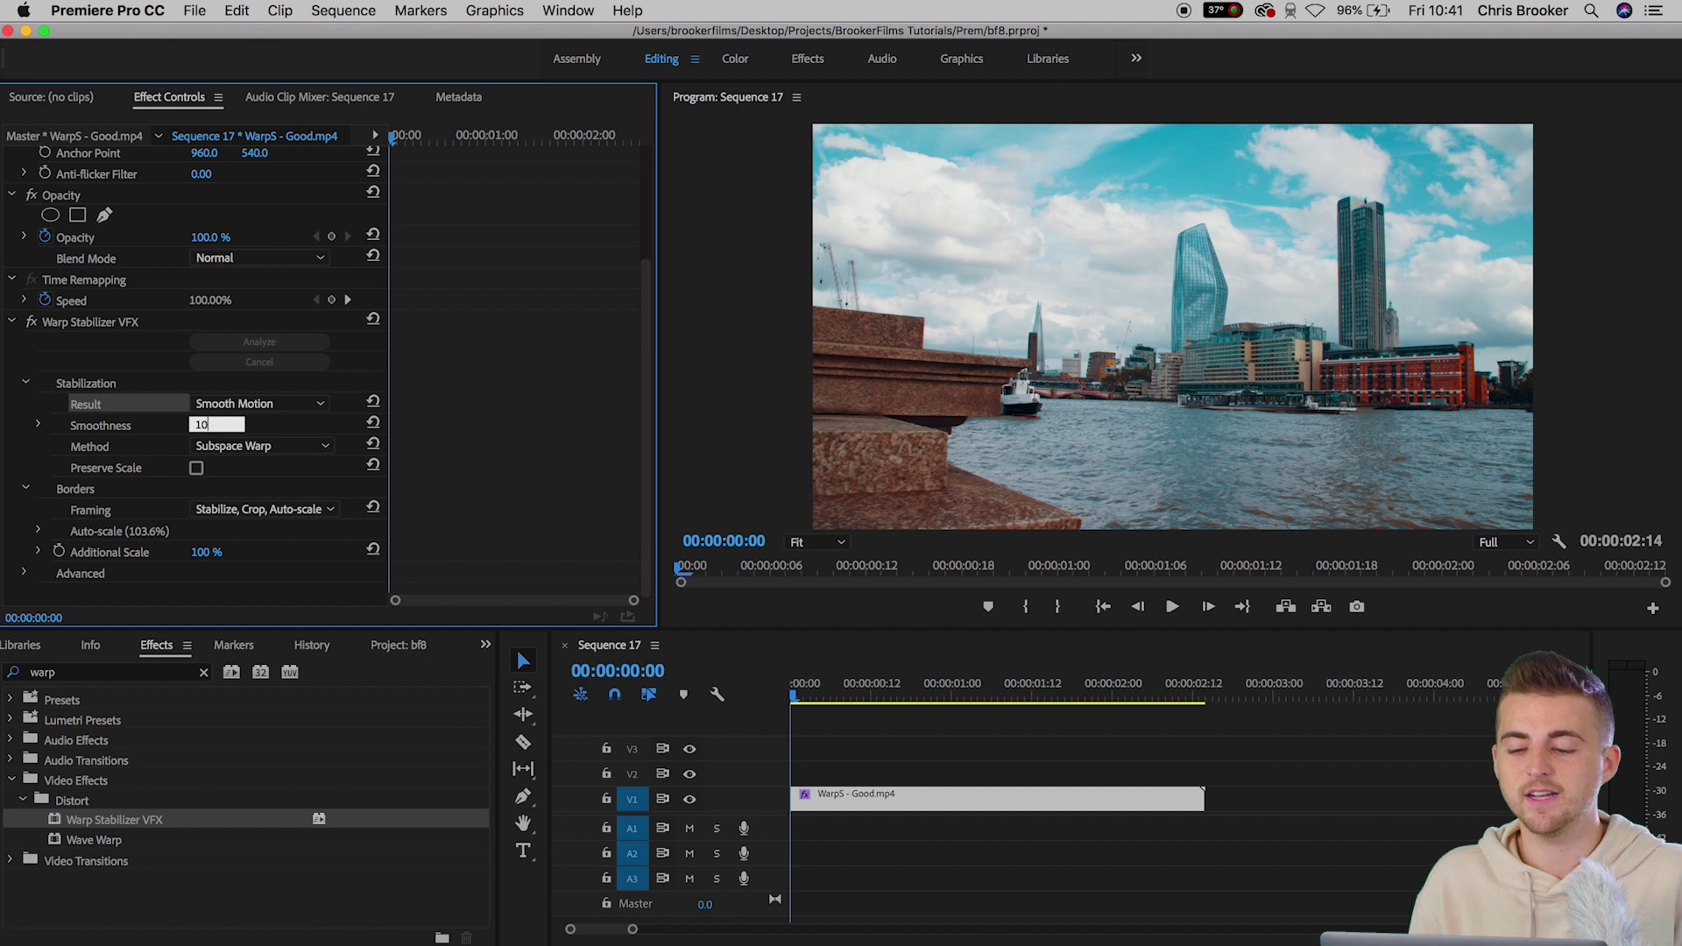
pyautogui.write('0')
pyautogui.press('Return')
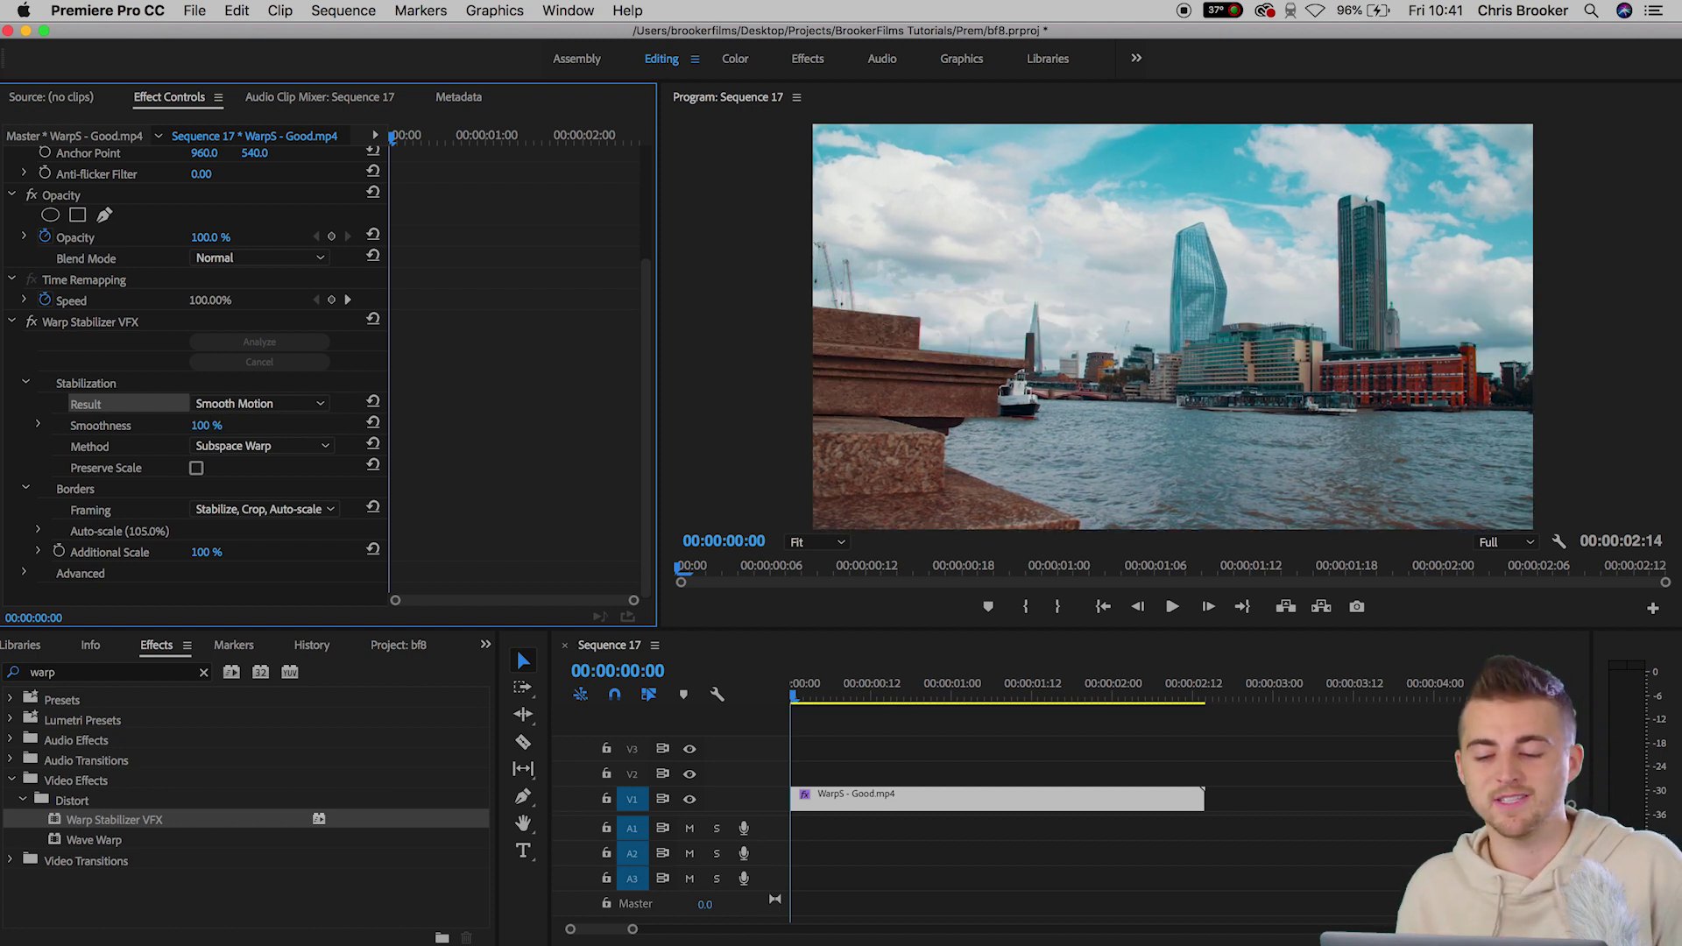
# Play back the clip re-stabilized at 100% smoothness
pyautogui.press('space')
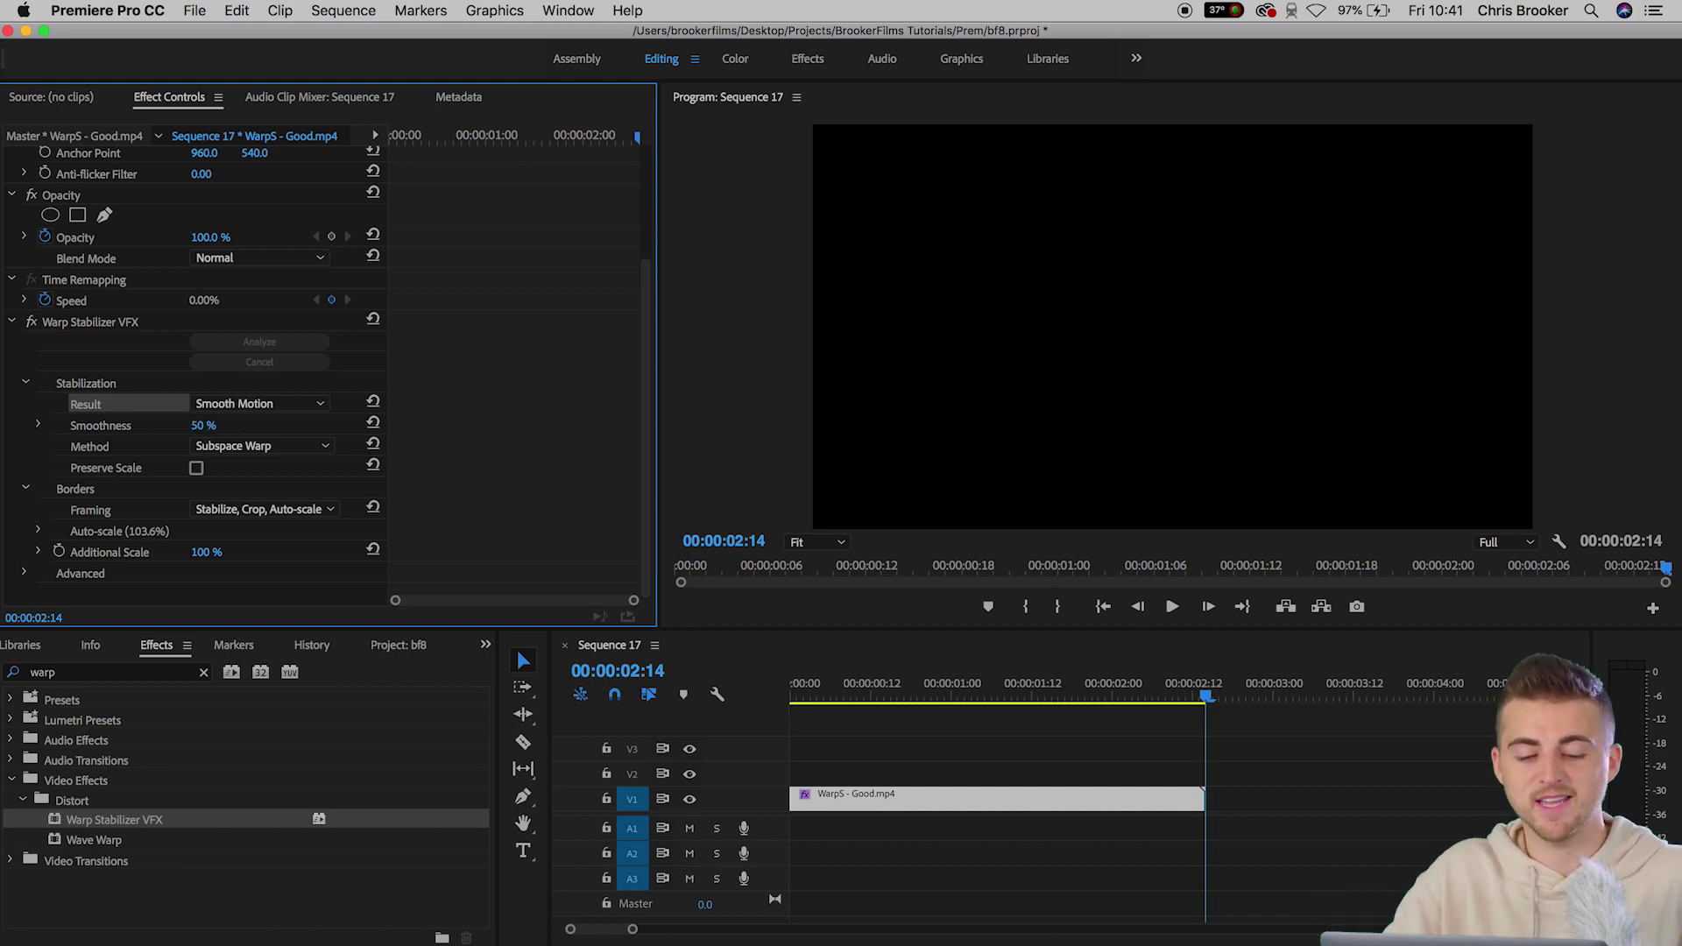
pyautogui.press('space')
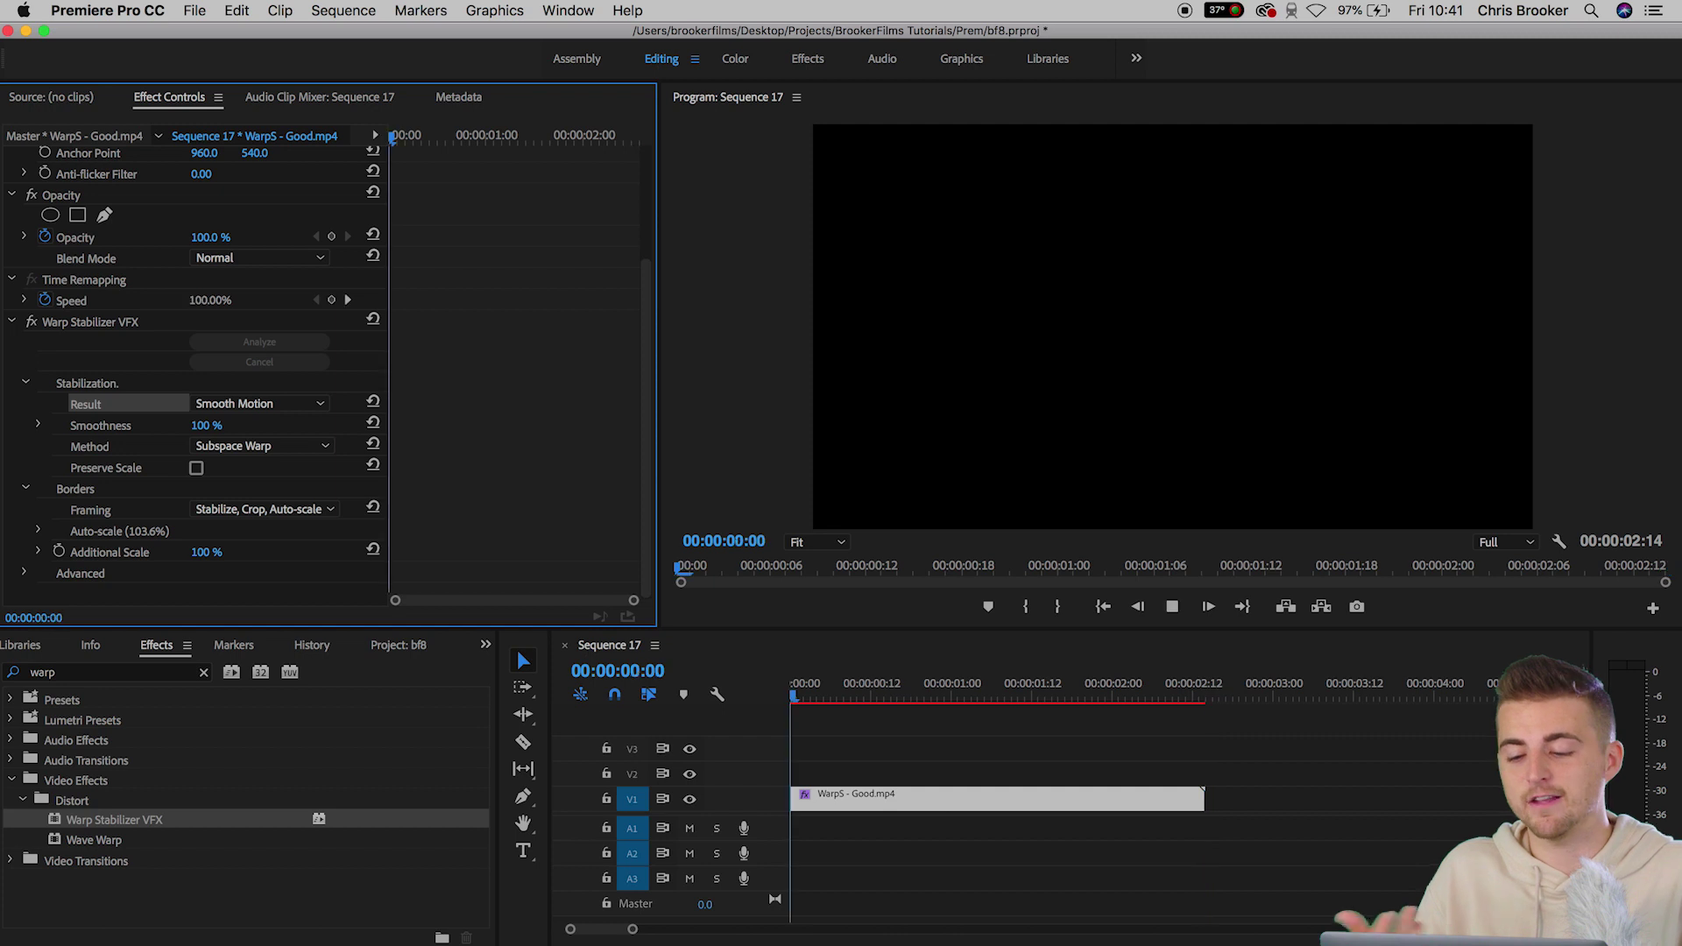
pyautogui.press('space')
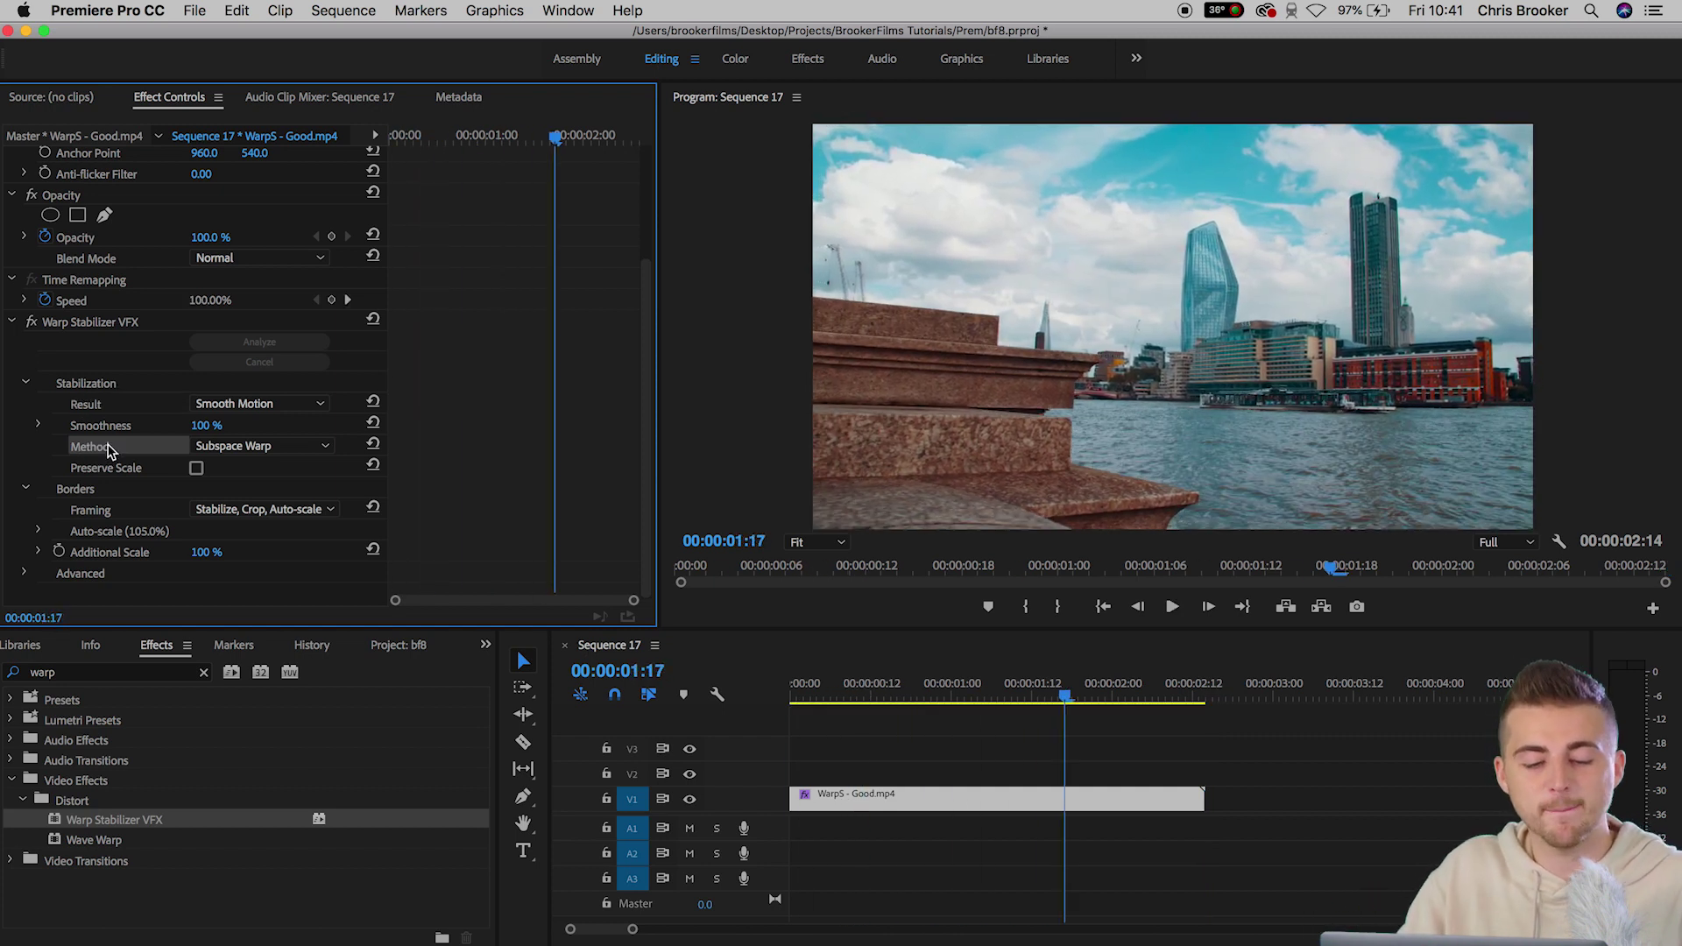
# Switch the Warp Stabilizer Method to Position and preview the clip from the start
pyautogui.click(241, 445)
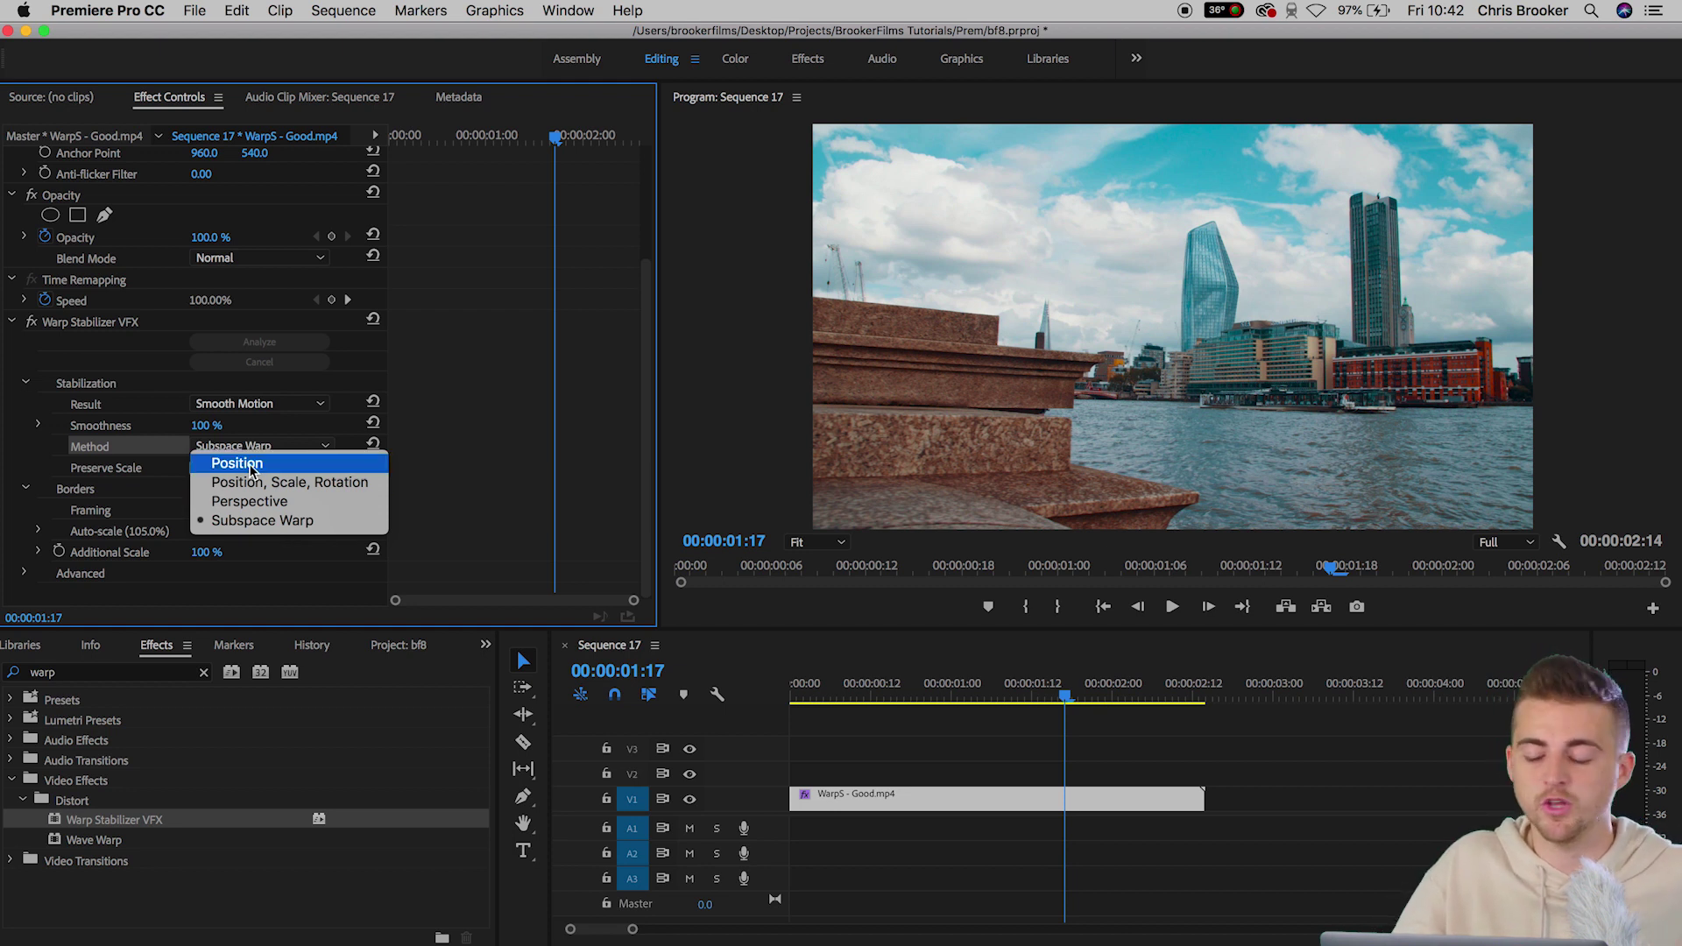
pyautogui.click(236, 464)
pyautogui.click(667, 688)
pyautogui.press('Home')
pyautogui.press('space')
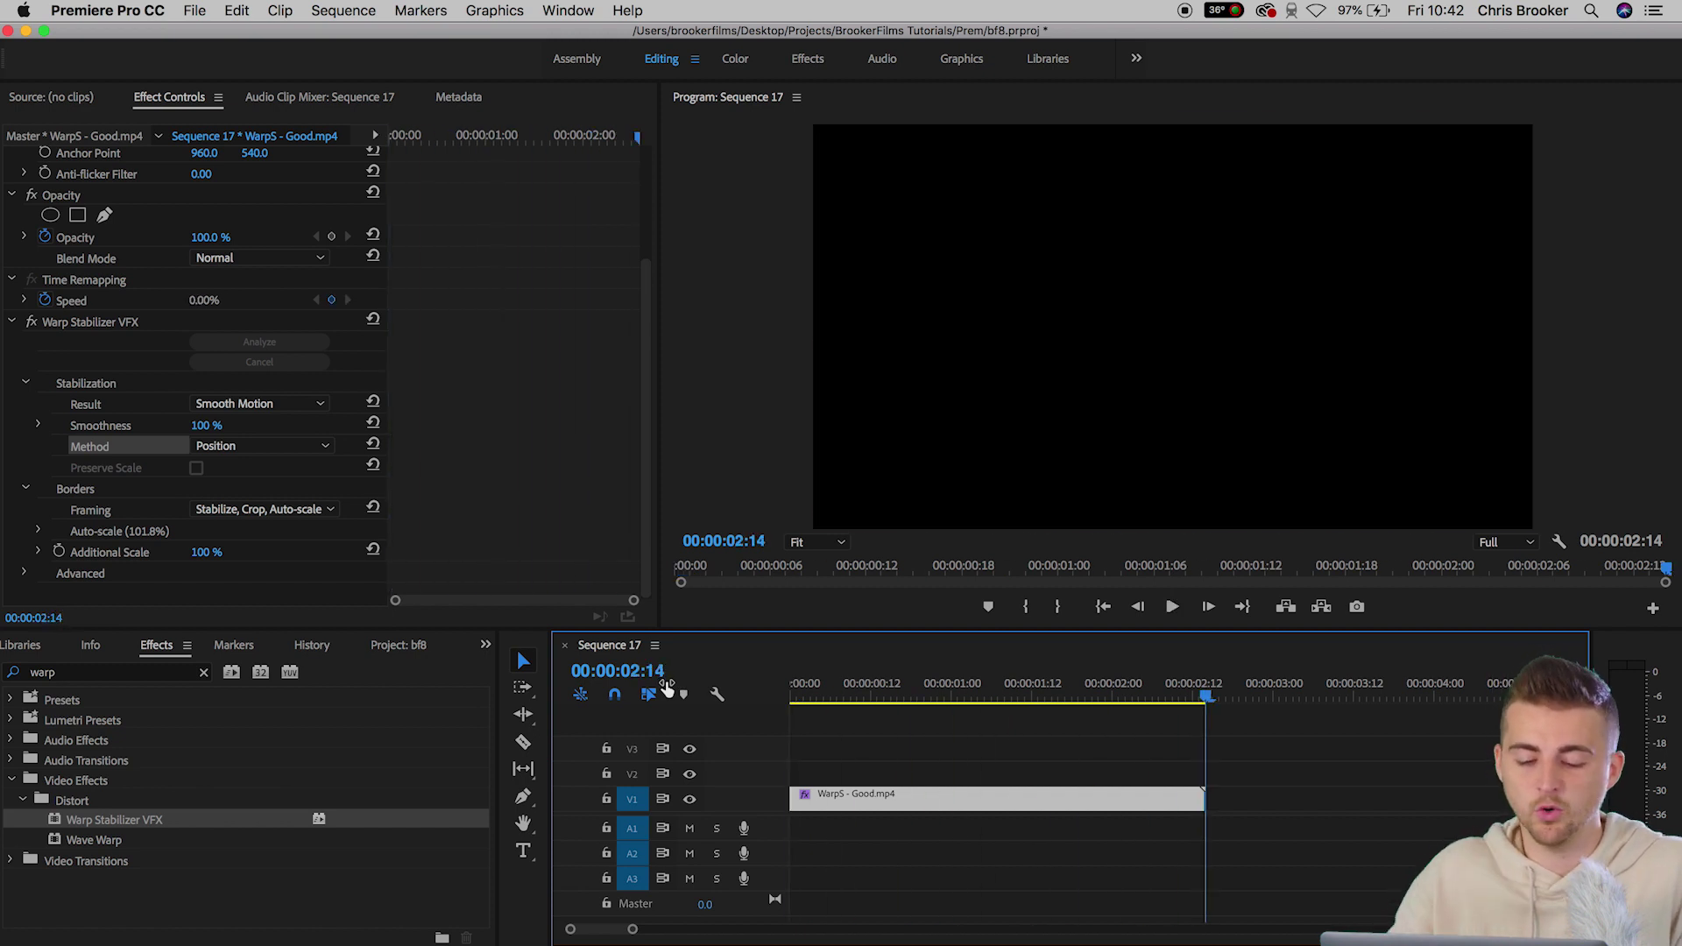
pyautogui.press('space')
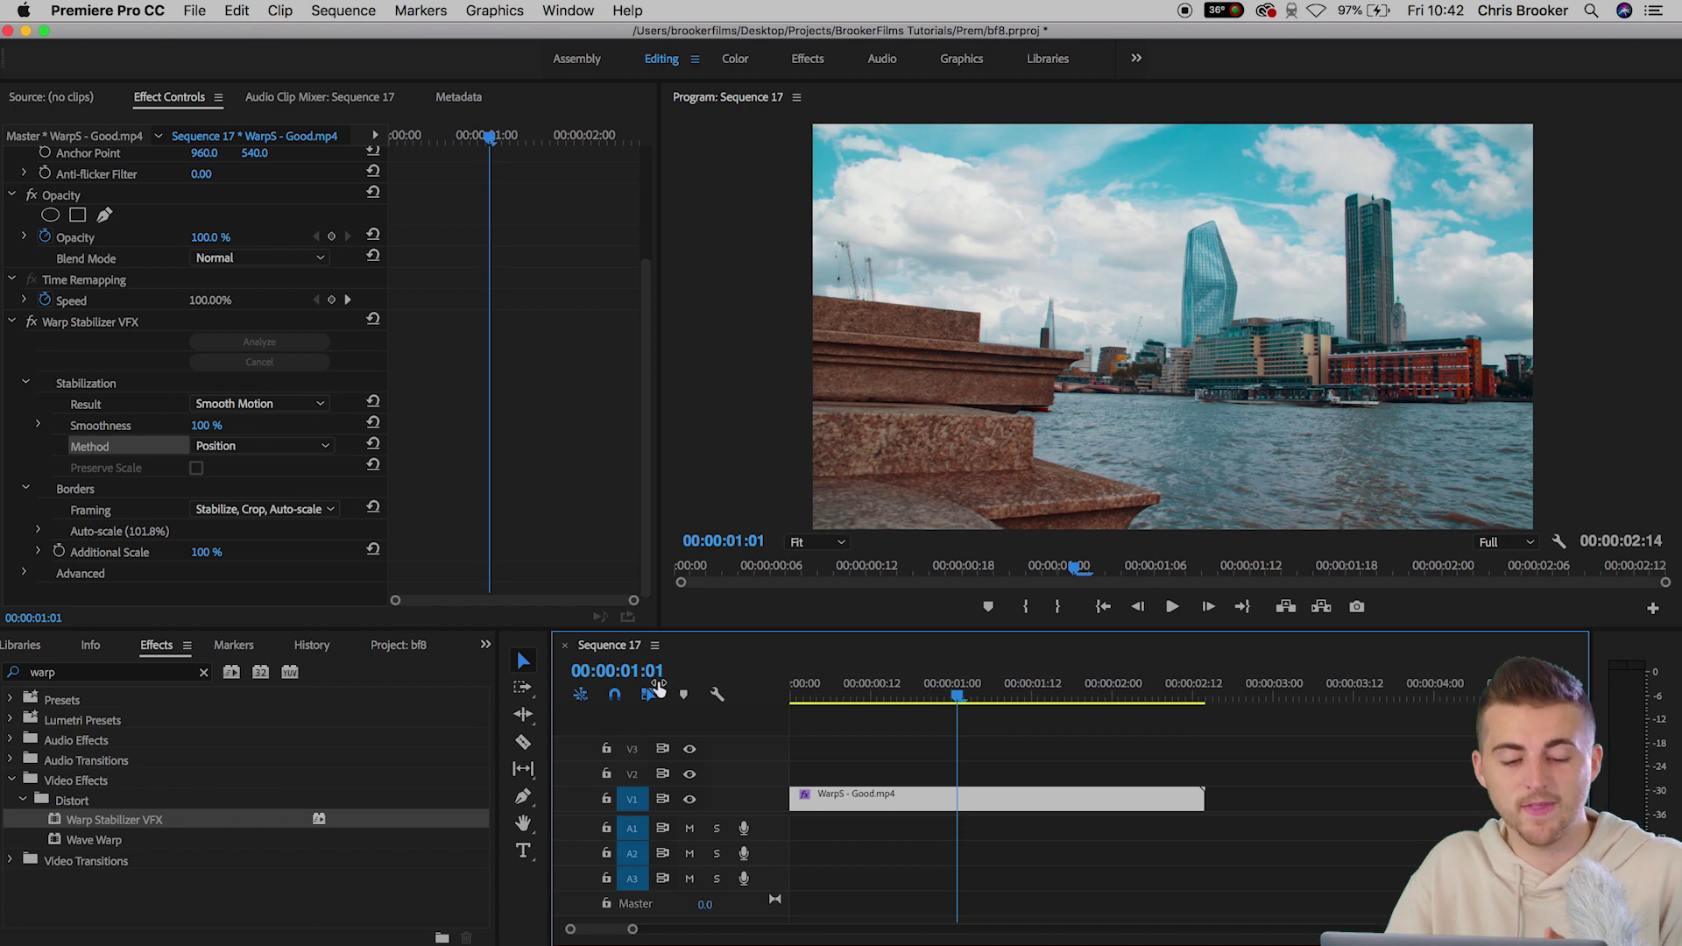
# Change the Method to Position, Scale, Rotation and play the clip from its start
pyautogui.click(320, 512)
pyautogui.click(235, 447)
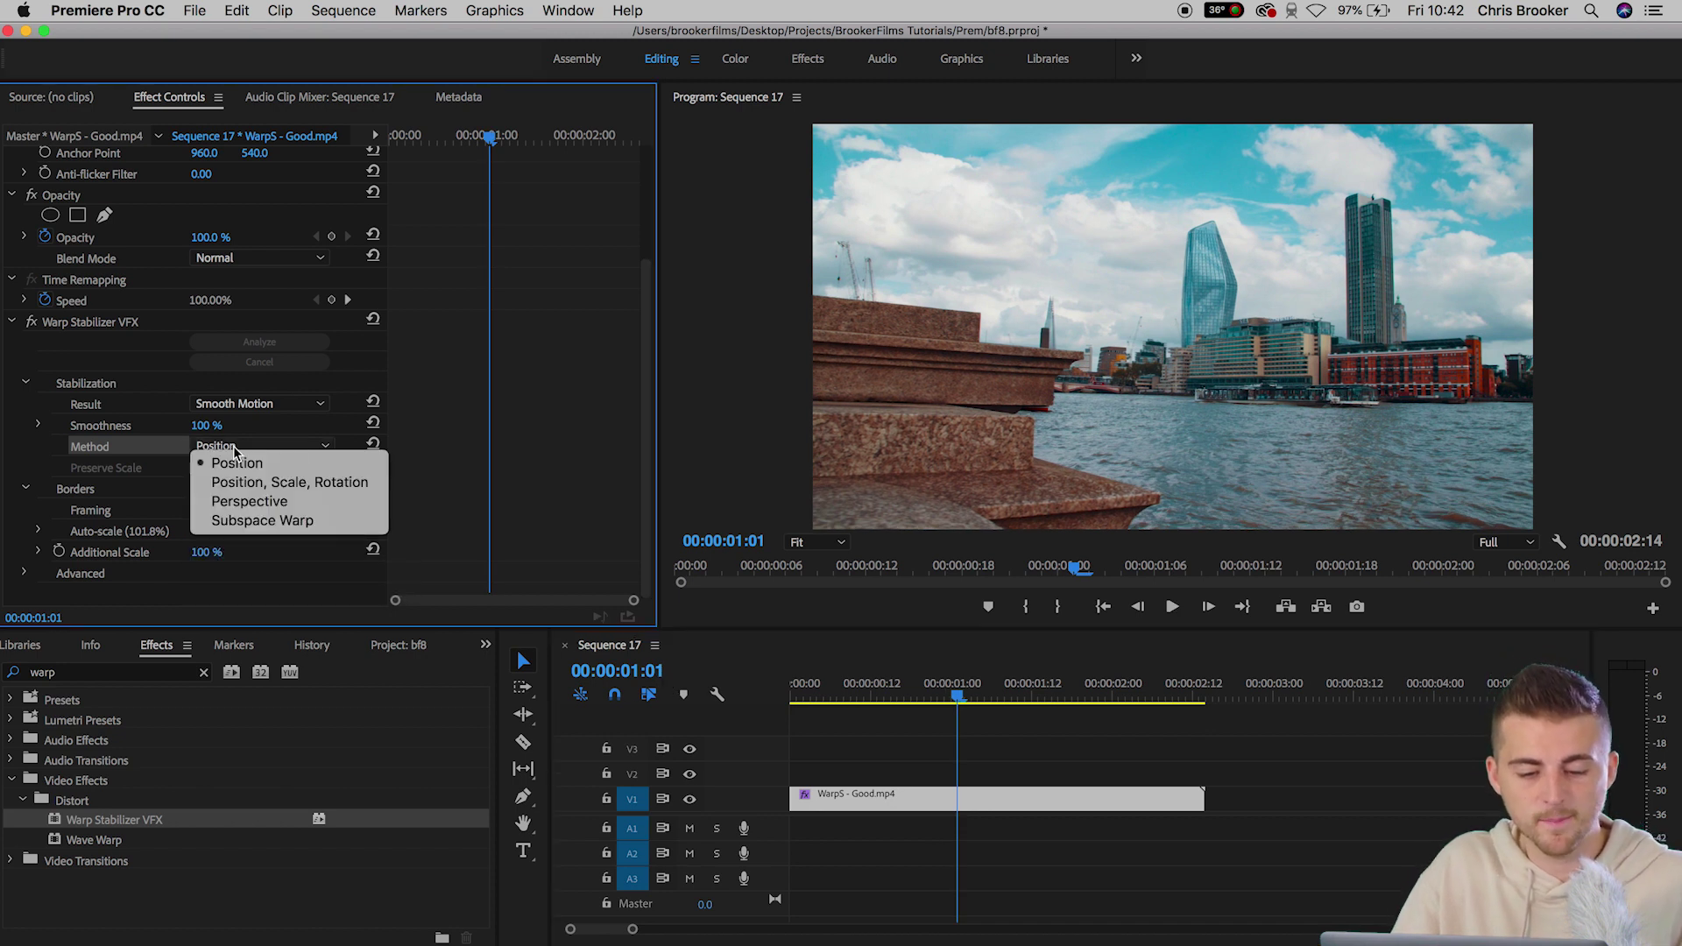
pyautogui.click(219, 483)
pyautogui.moveTo(930, 685); pyautogui.dragTo(608, 724)
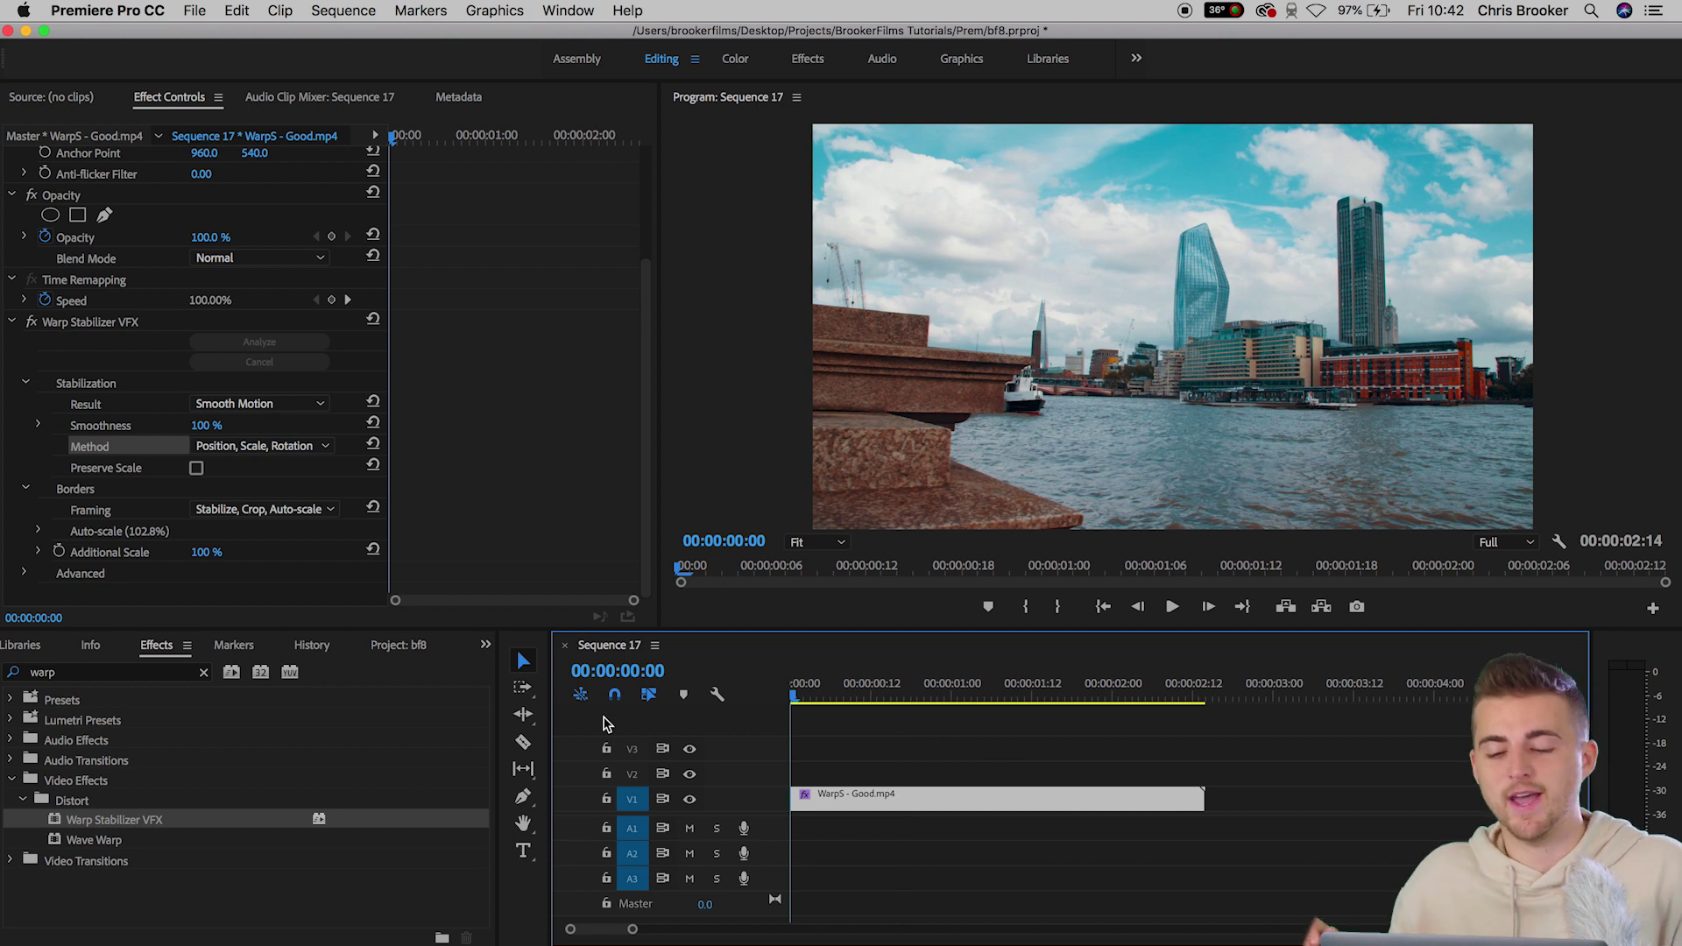
pyautogui.press('space')
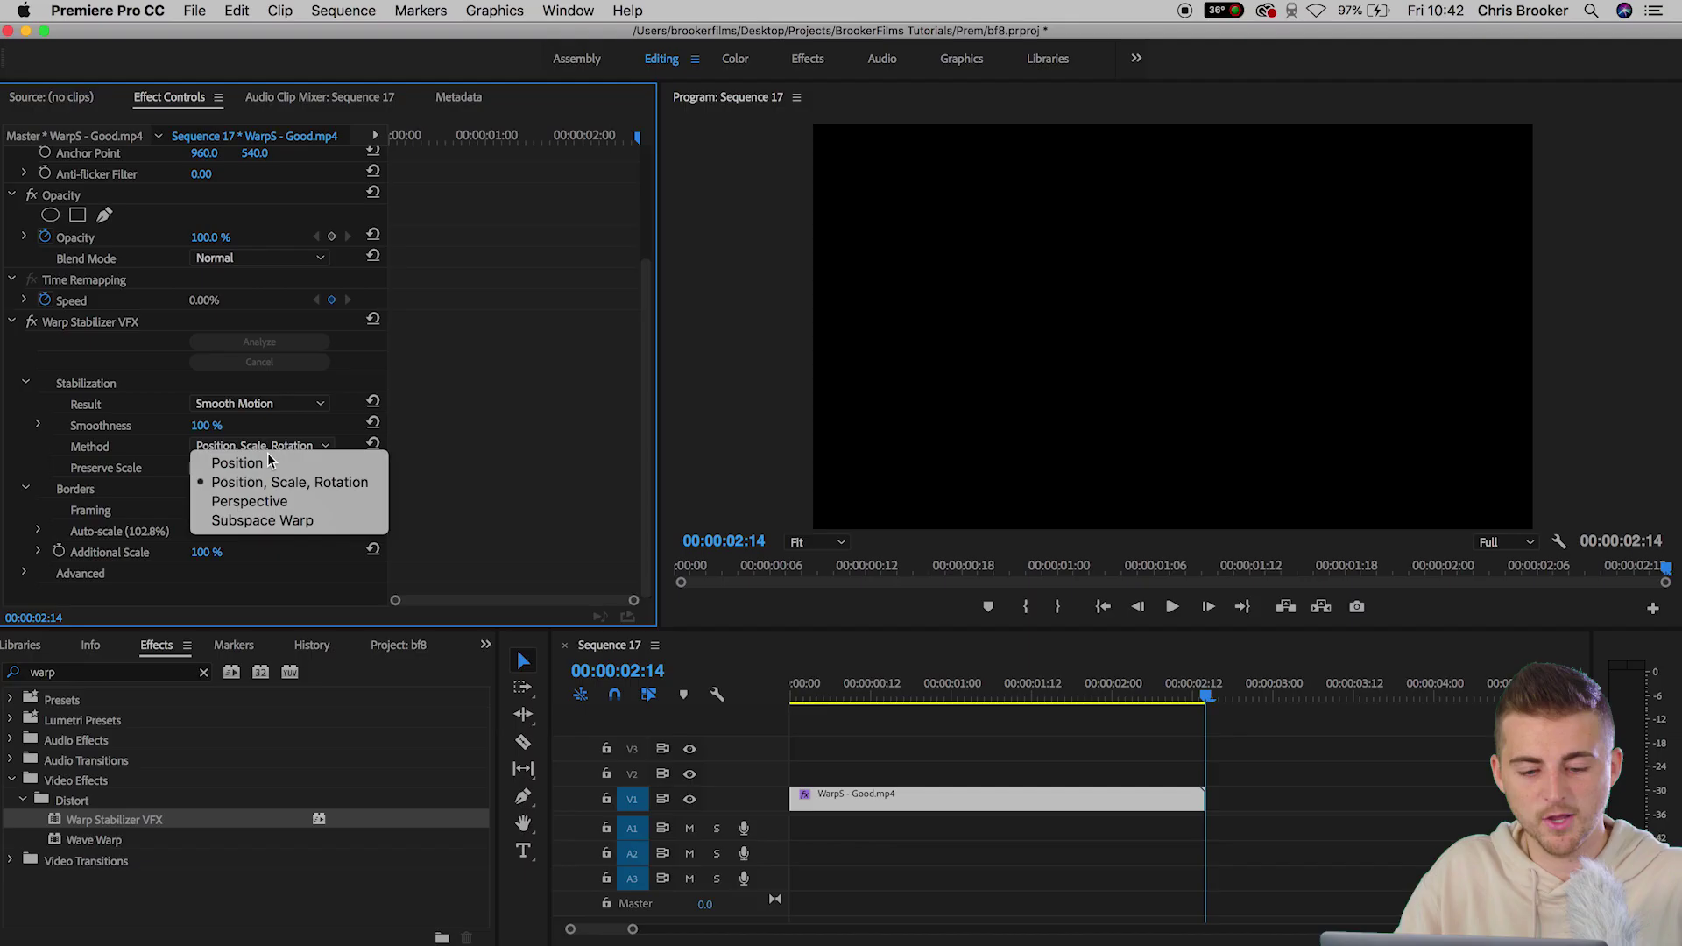
# Switch the Method to Perspective and preview the clip from the start
pyautogui.click(254, 481)
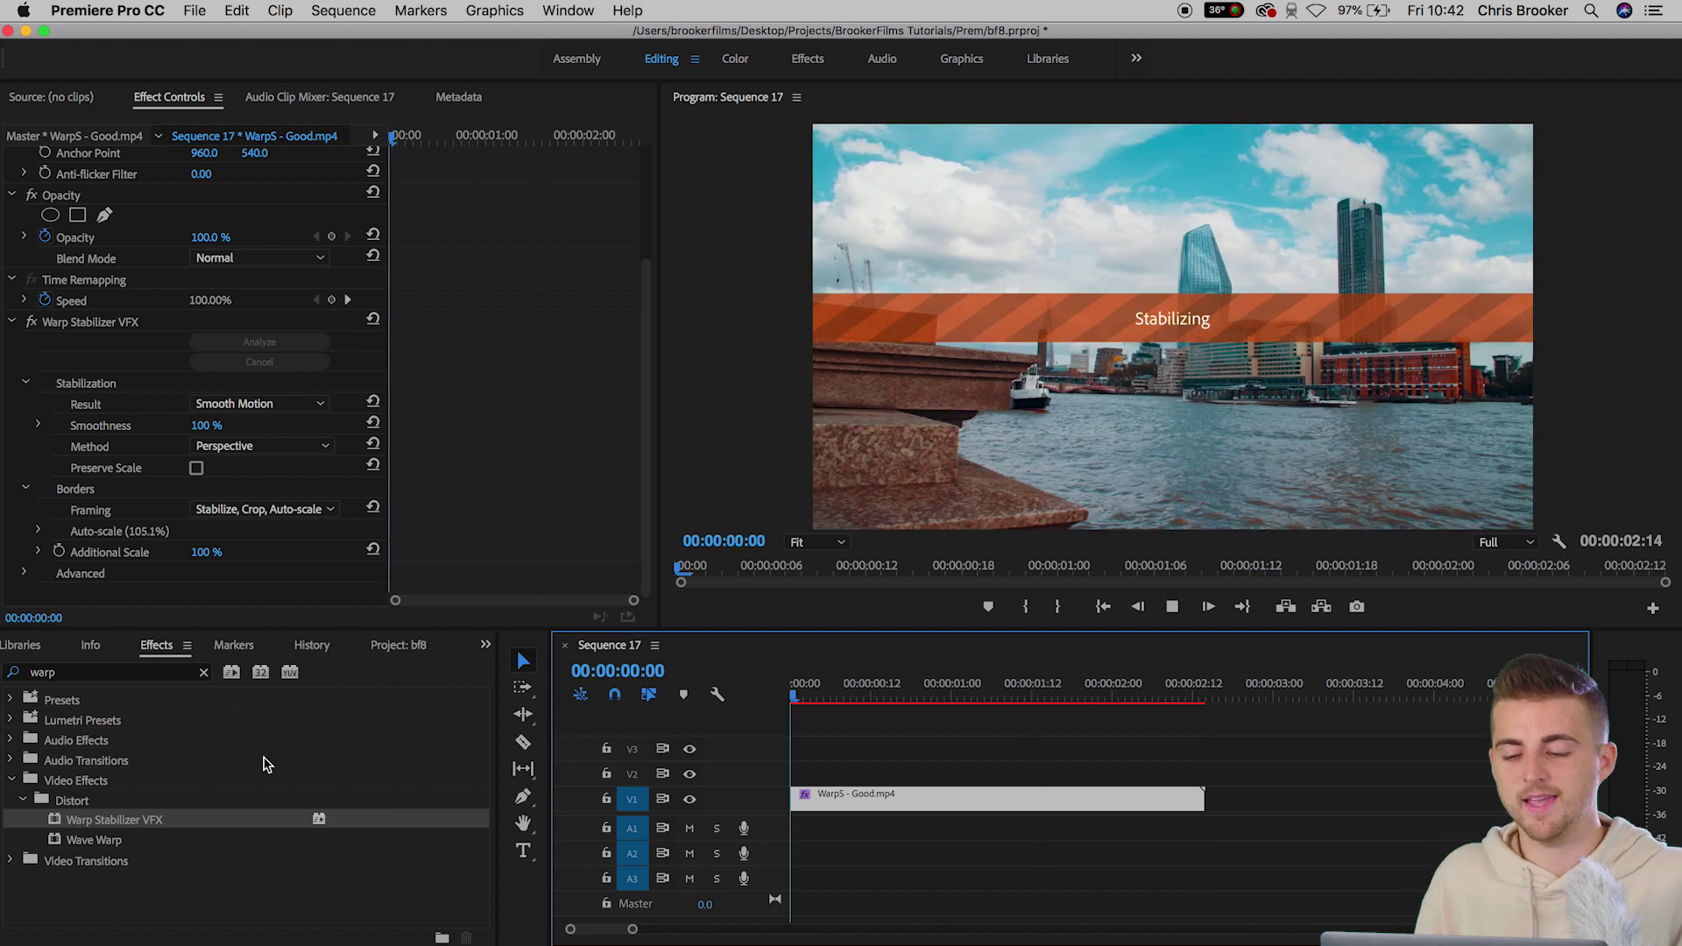
pyautogui.press('space')
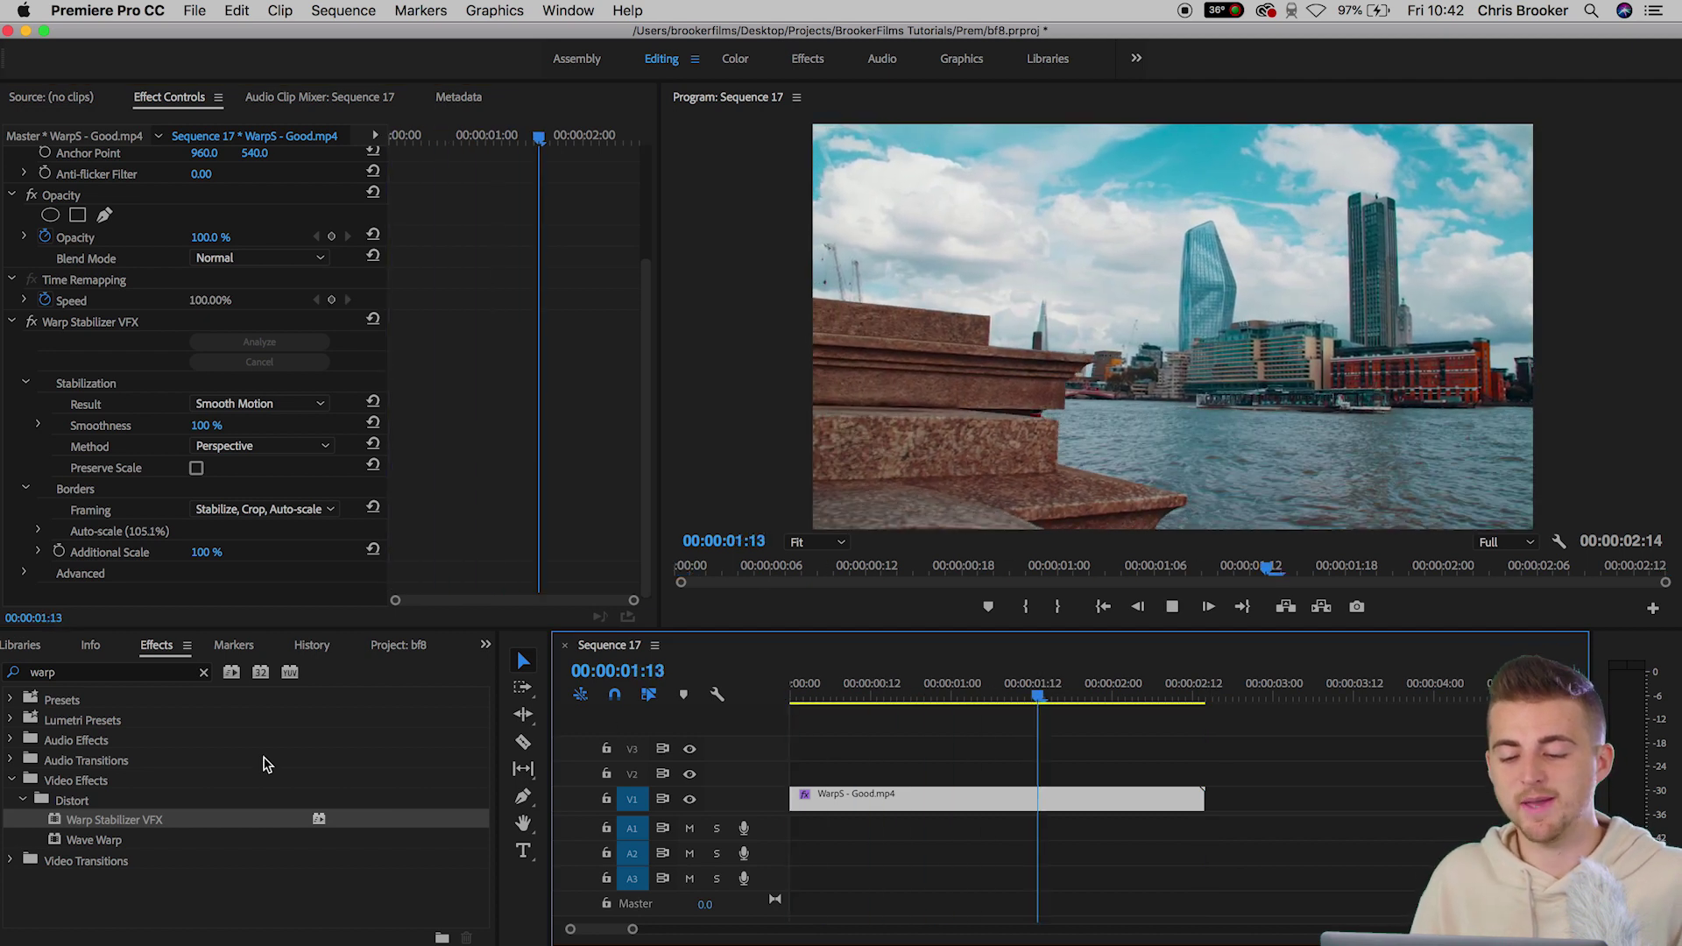
pyautogui.press('Home')
pyautogui.press('space')
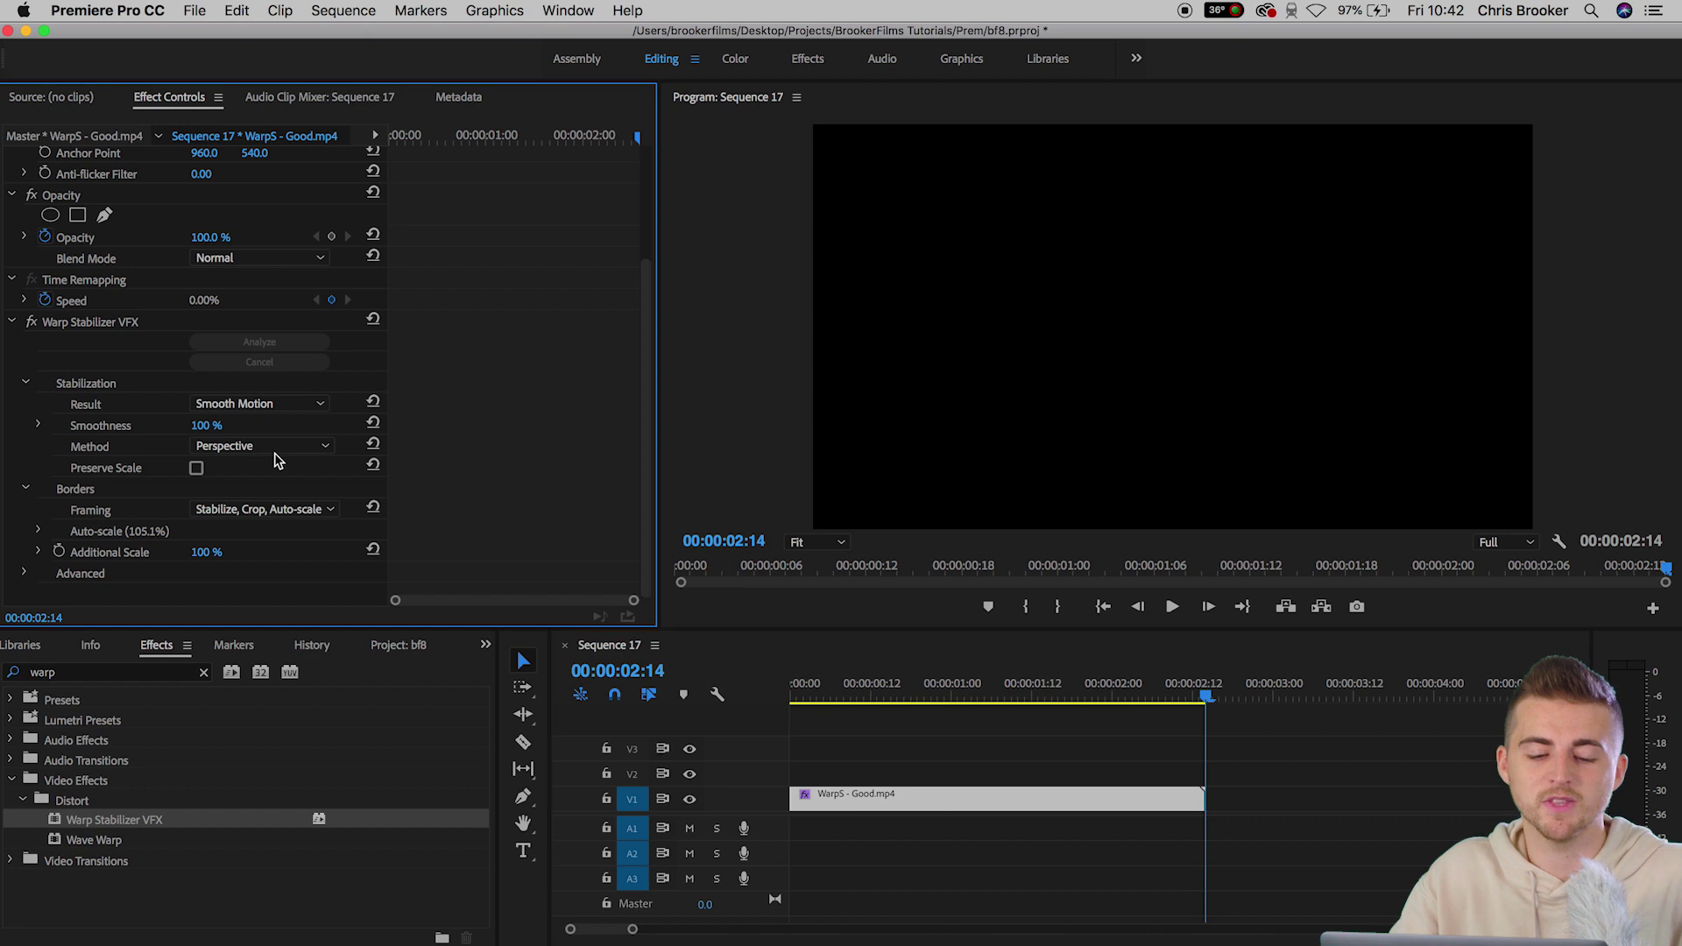
# Set the Method back to Subspace Warp and replay the result
pyautogui.click(242, 449)
pyautogui.click(219, 522)
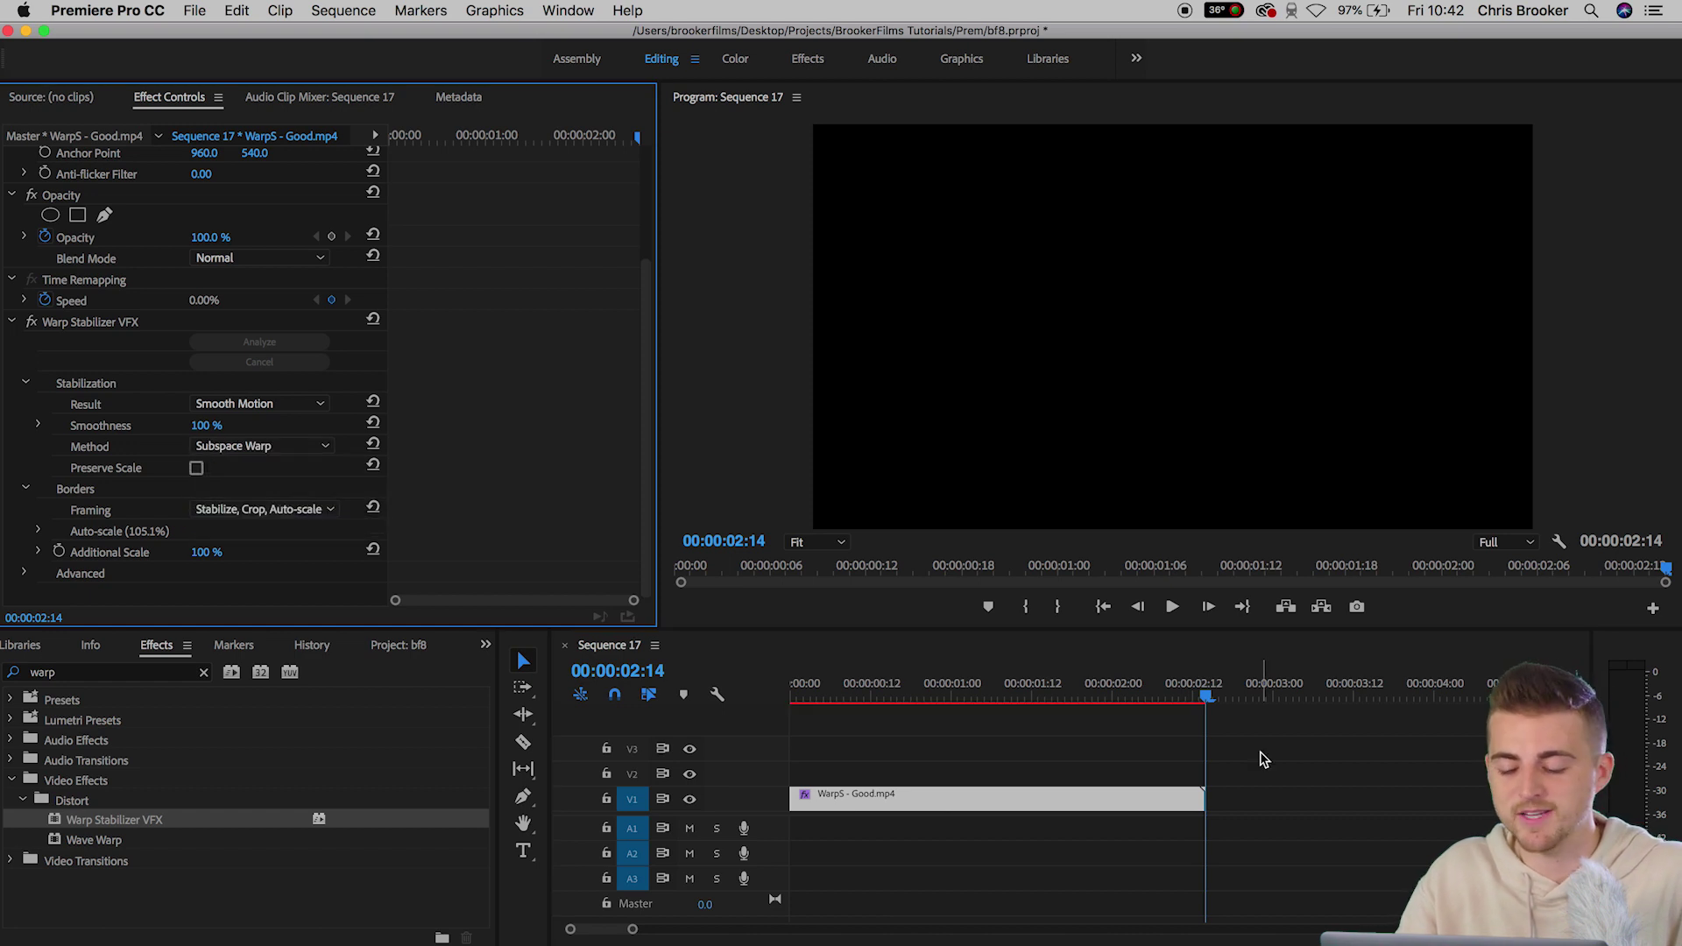
pyautogui.press('space')
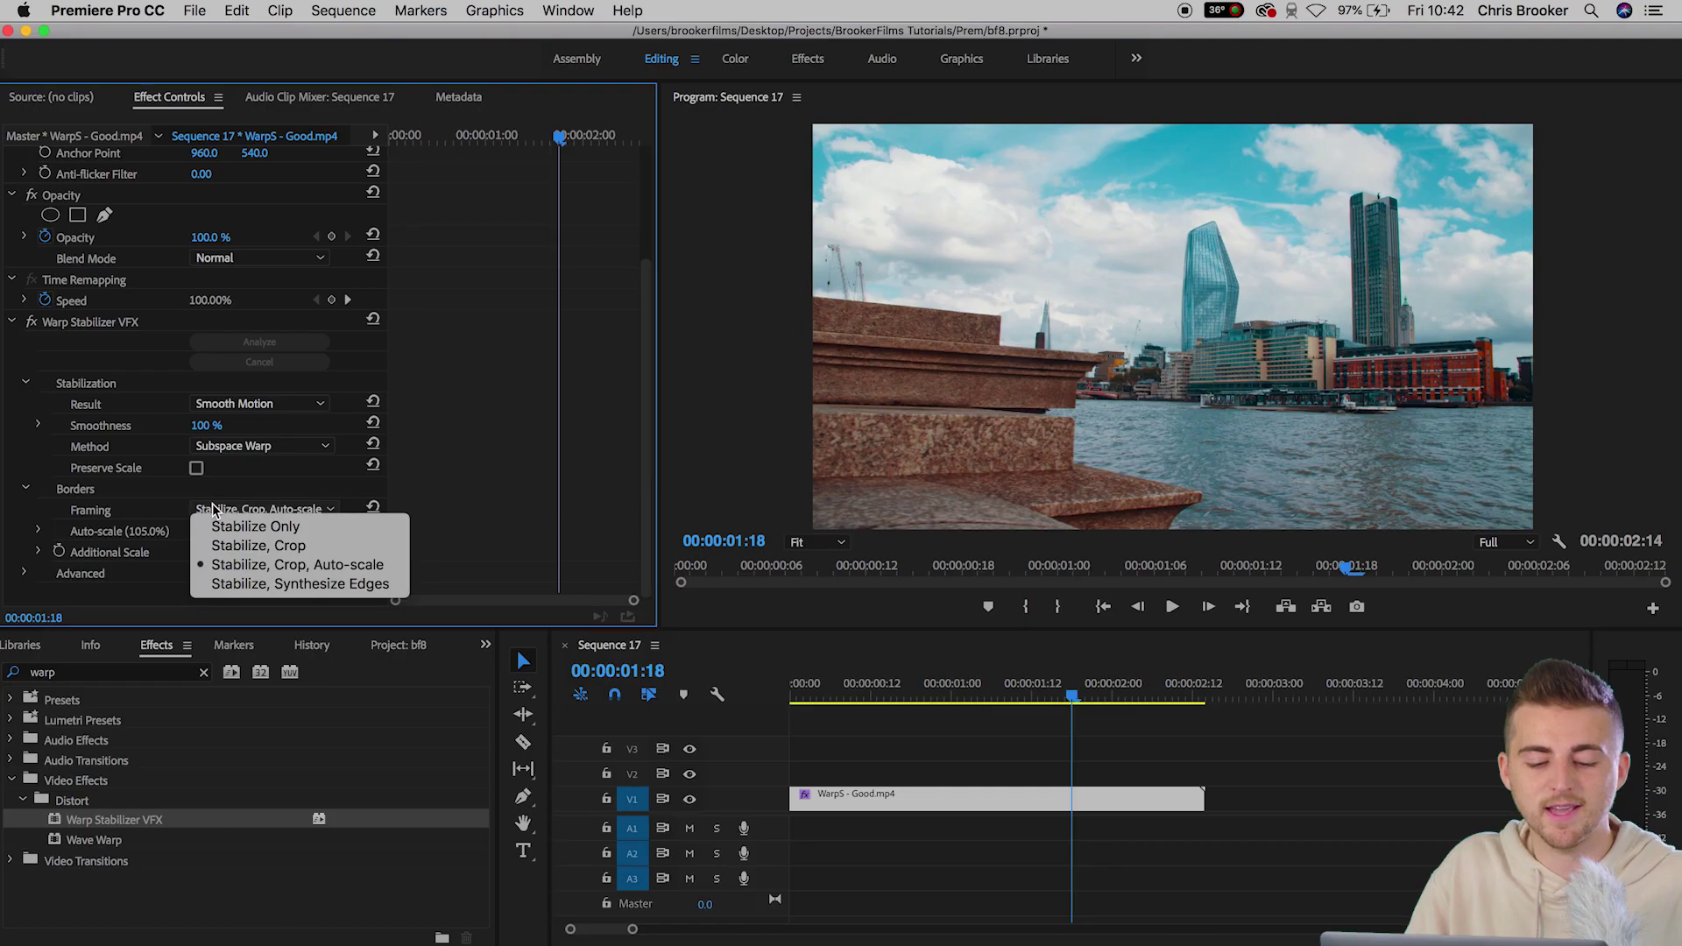
pyautogui.click(258, 527)
pyautogui.click(771, 701)
pyautogui.press('Home')
pyautogui.press('space')
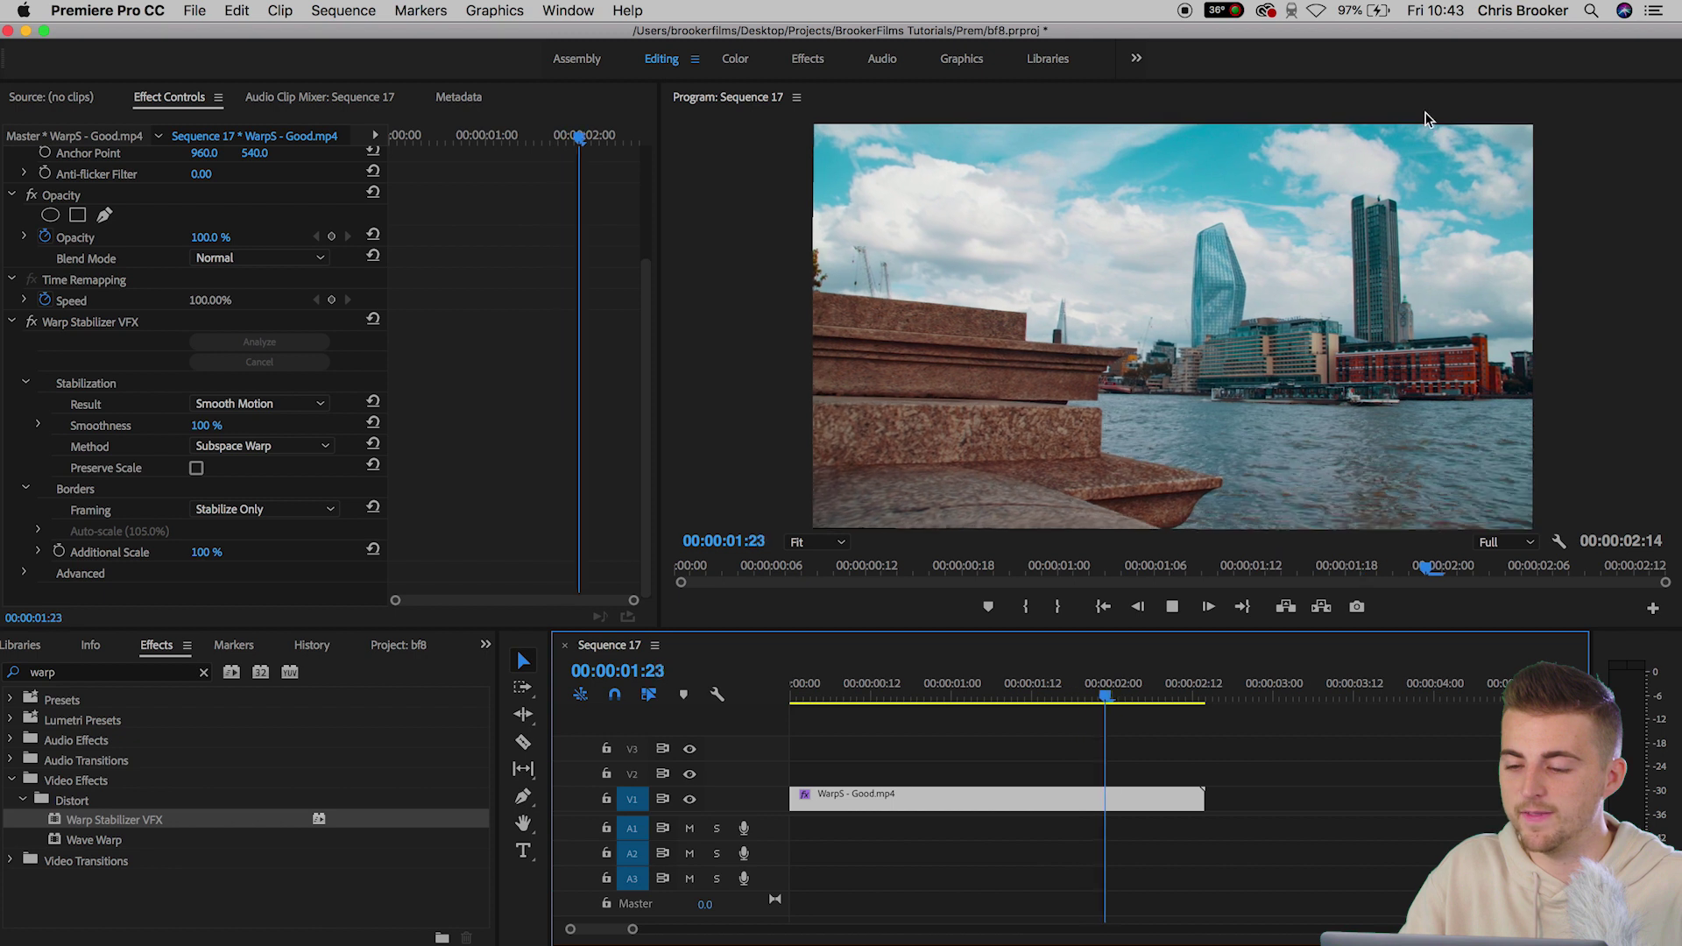
pyautogui.click(263, 509)
pyautogui.click(254, 547)
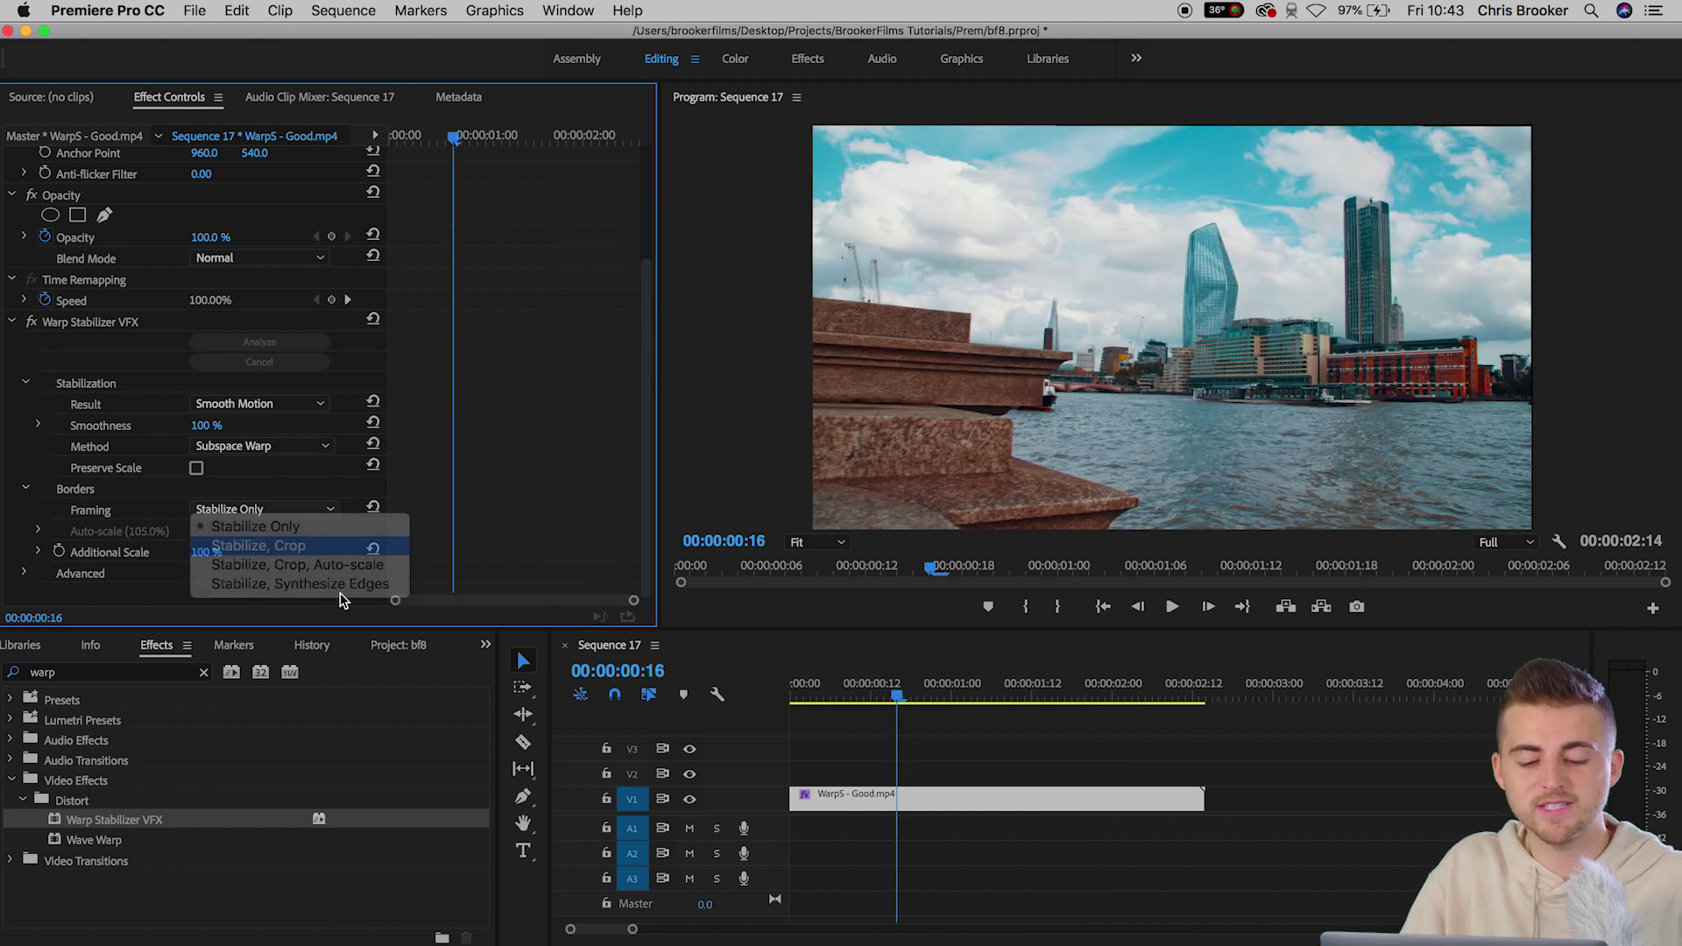
pyautogui.click(859, 665)
pyautogui.press('Home')
pyautogui.press('space')
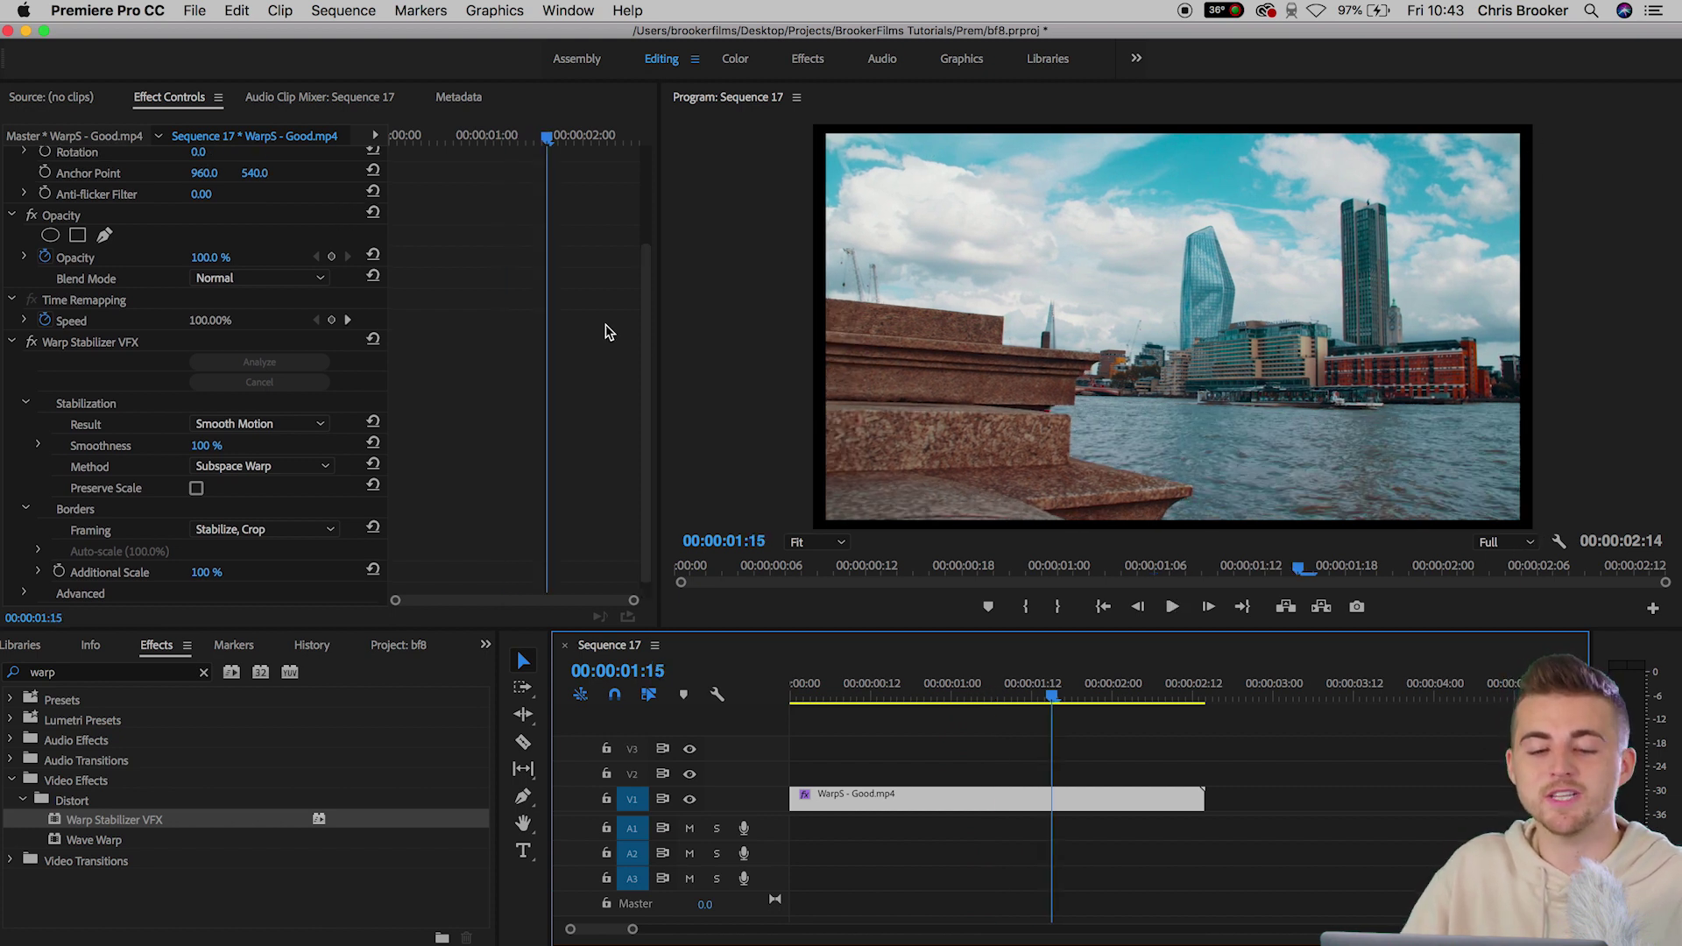
pyautogui.scroll(5, 604, 330)
pyautogui.moveTo(205, 220)
pyautogui.mouseDown()
pyautogui.moveTo(246, 221)
pyautogui.moveTo(201, 220)
pyautogui.moveTo(218, 223)
pyautogui.mouseUp()
pyautogui.press('space')
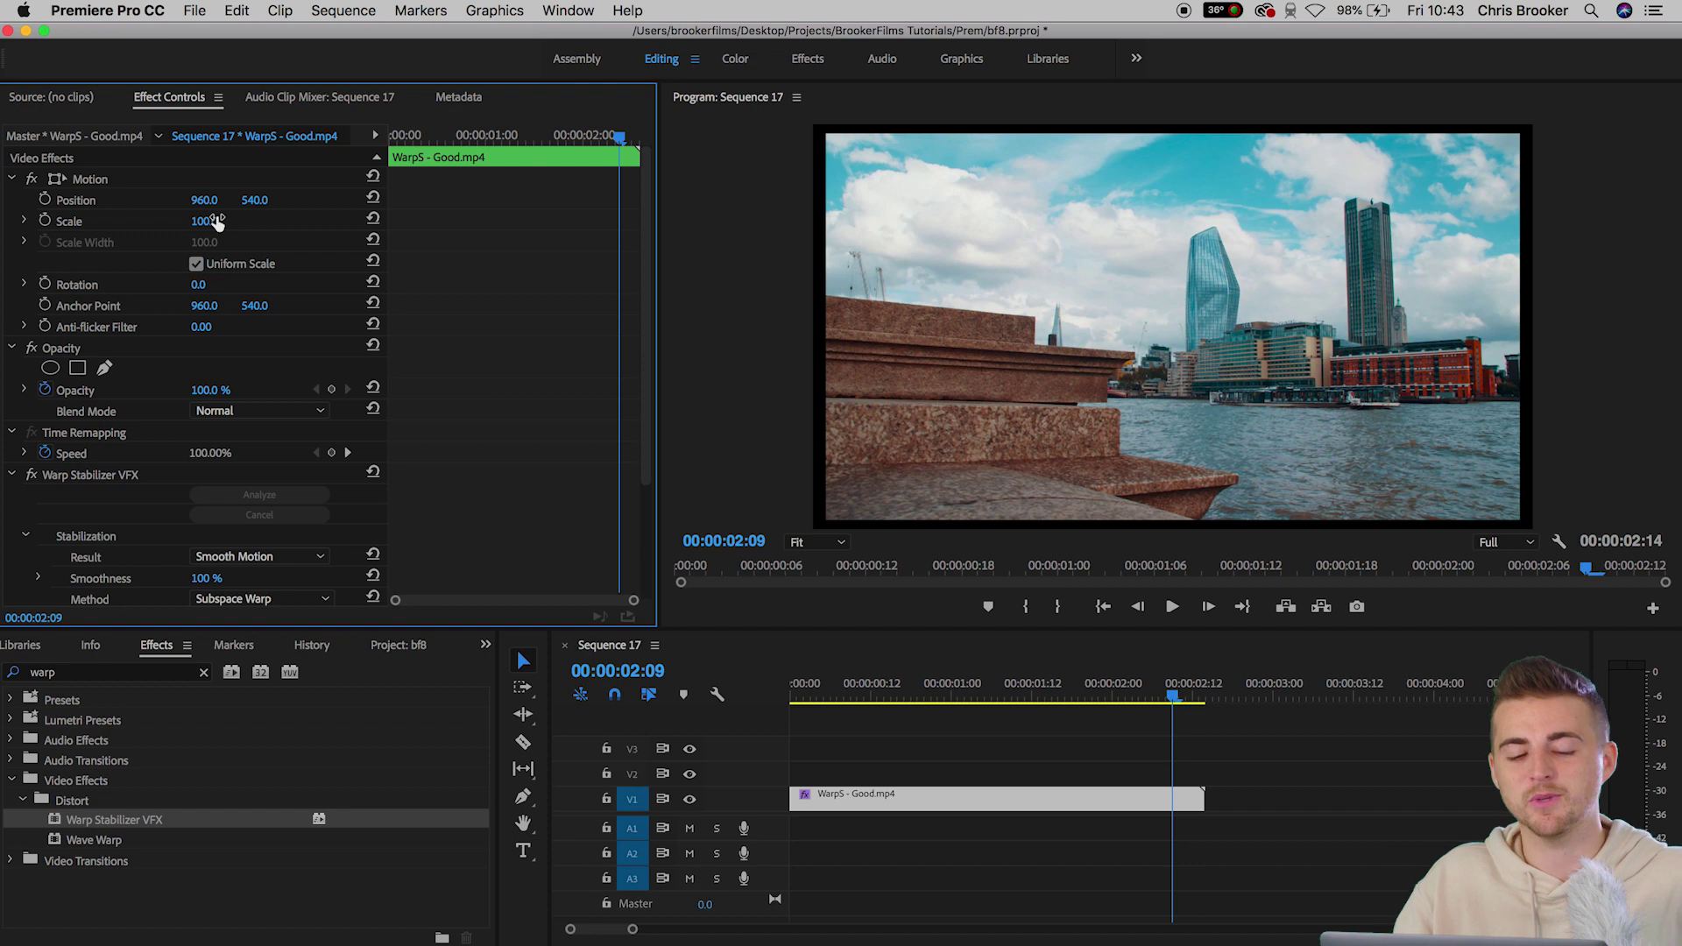
pyautogui.scroll(-4, 455, 330)
pyautogui.click(263, 509)
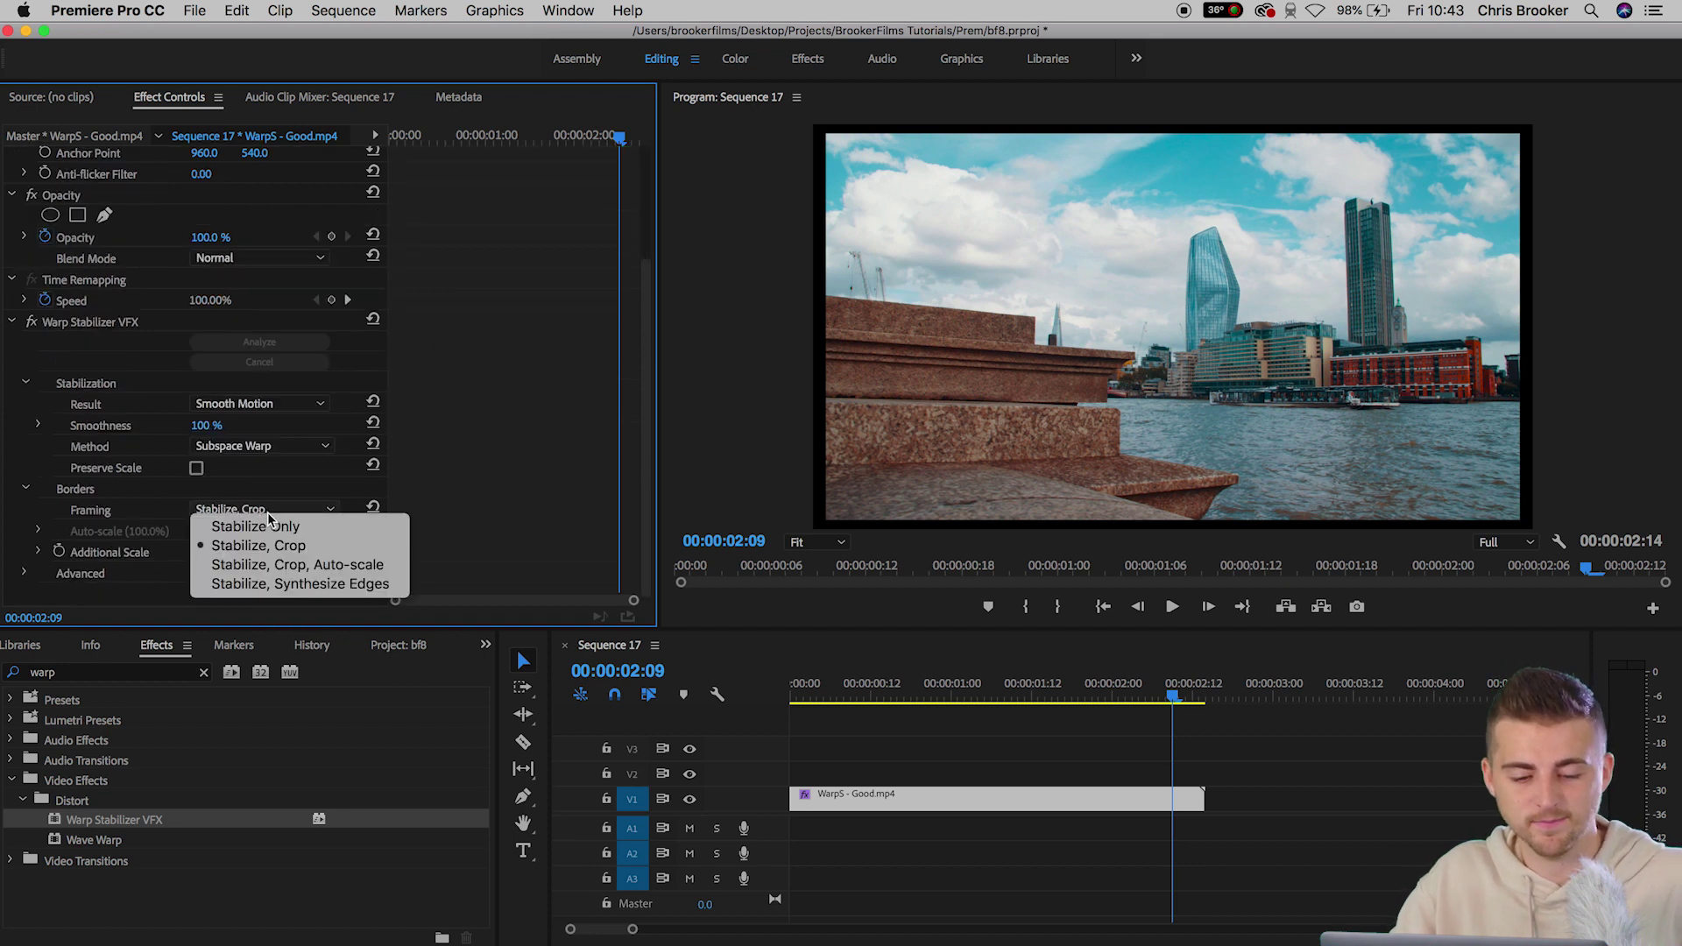
pyautogui.click(249, 573)
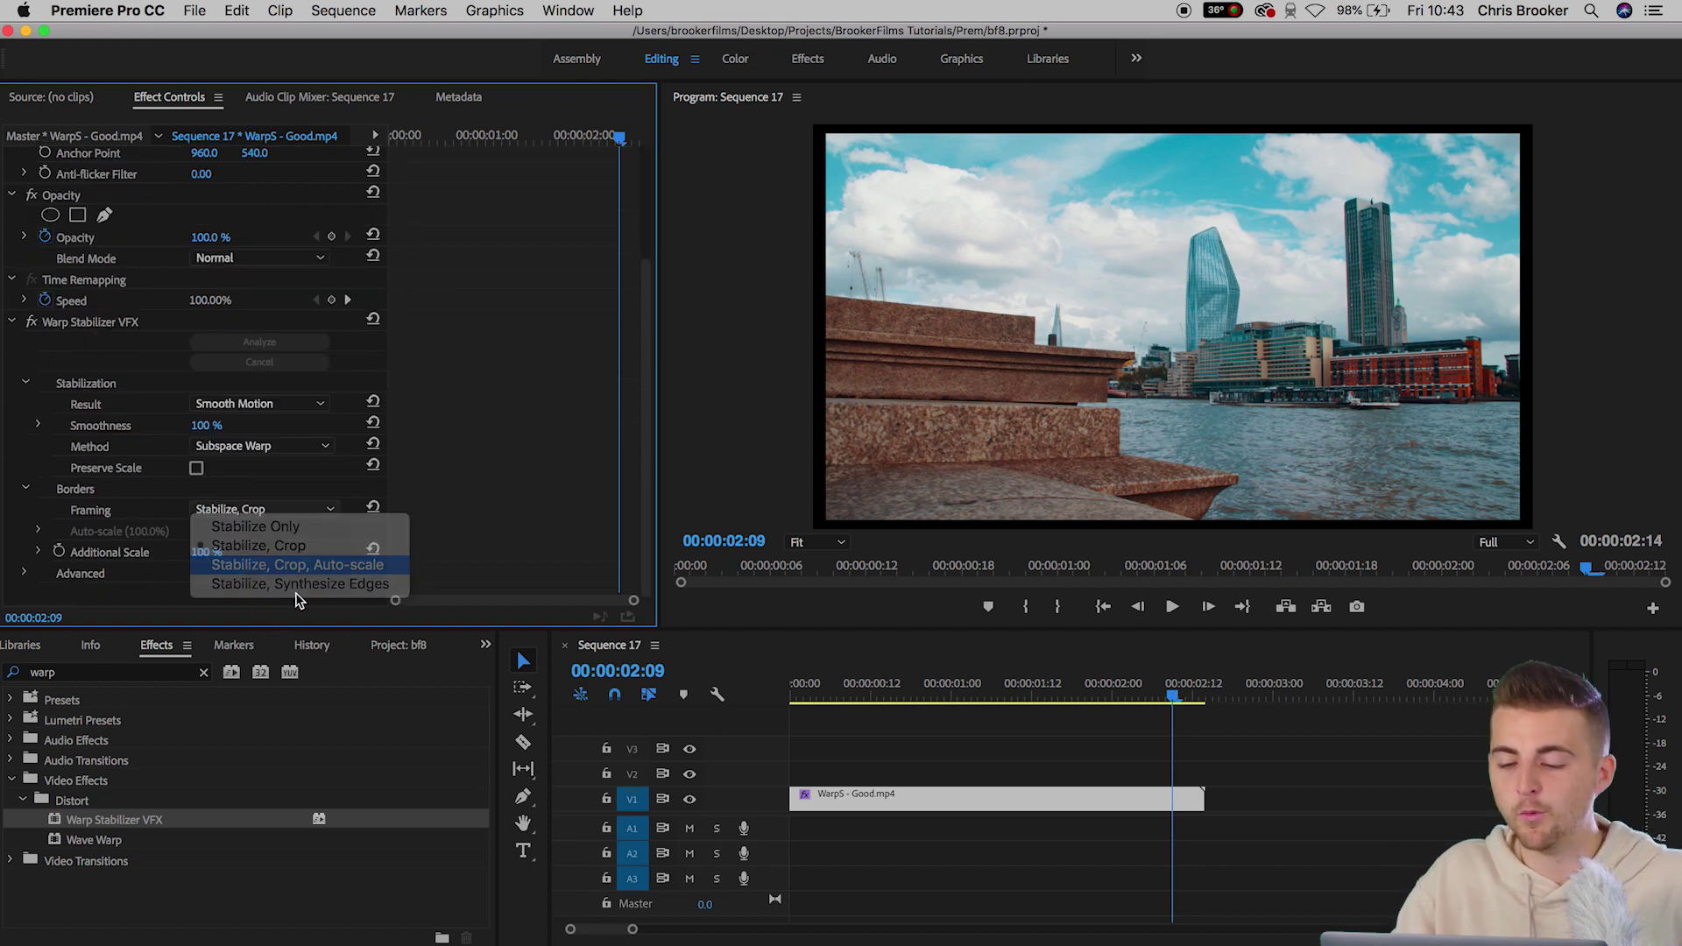
pyautogui.moveTo(1129, 698); pyautogui.dragTo(718, 697)
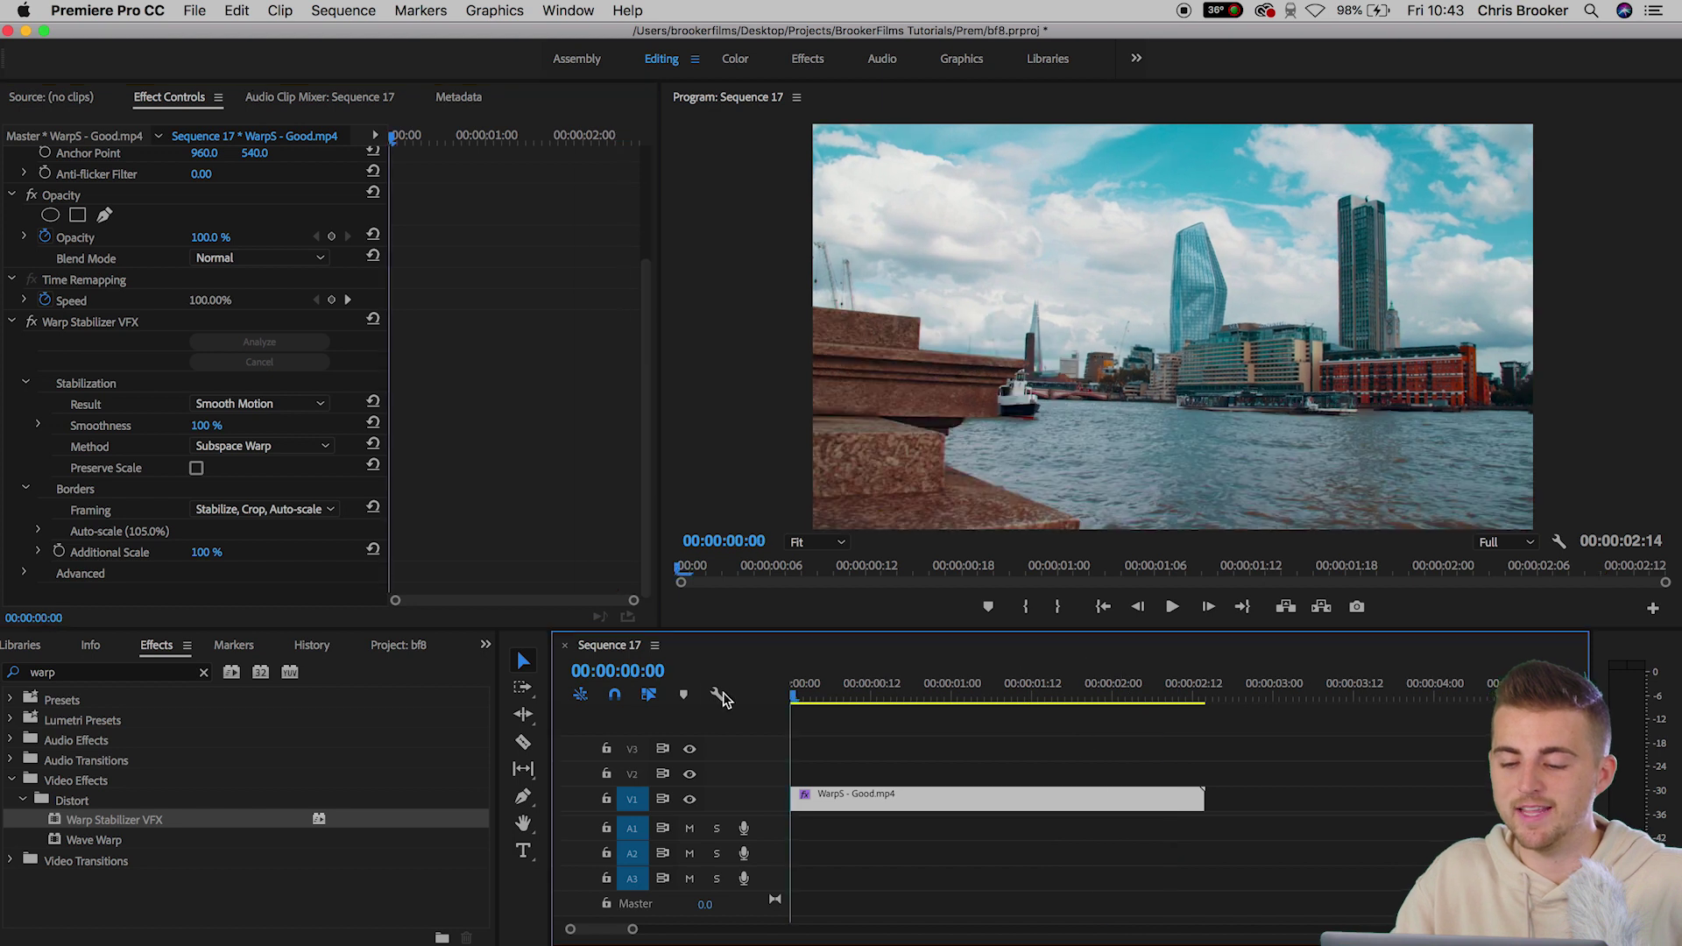
pyautogui.press('space')
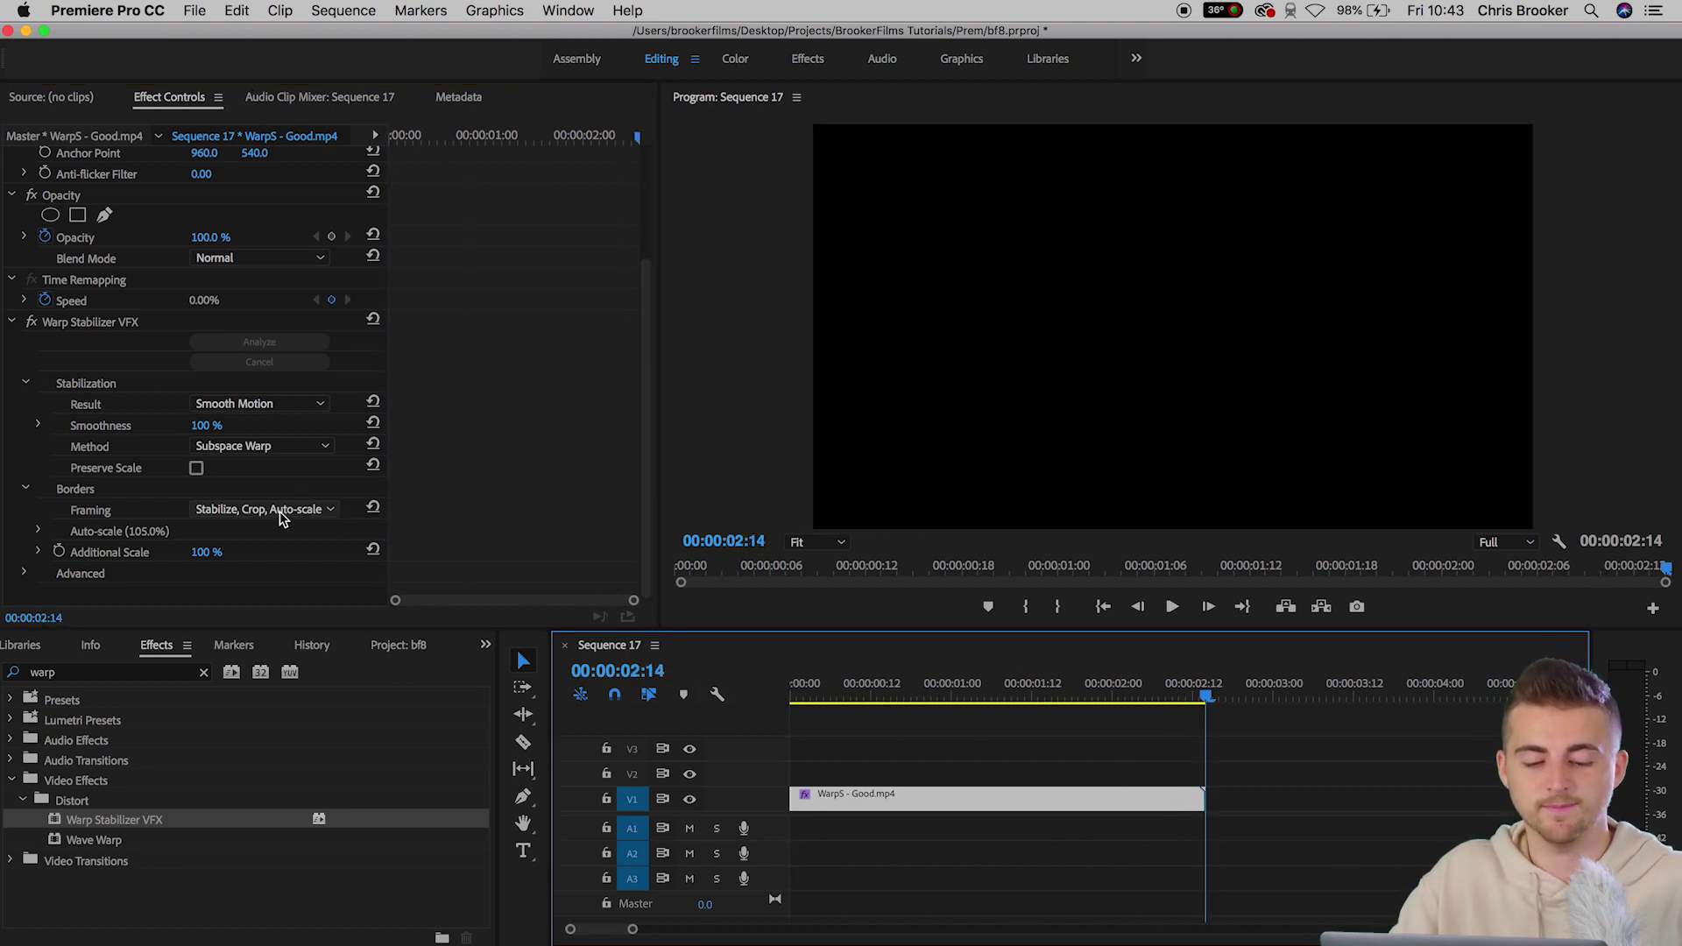
pyautogui.click(284, 511)
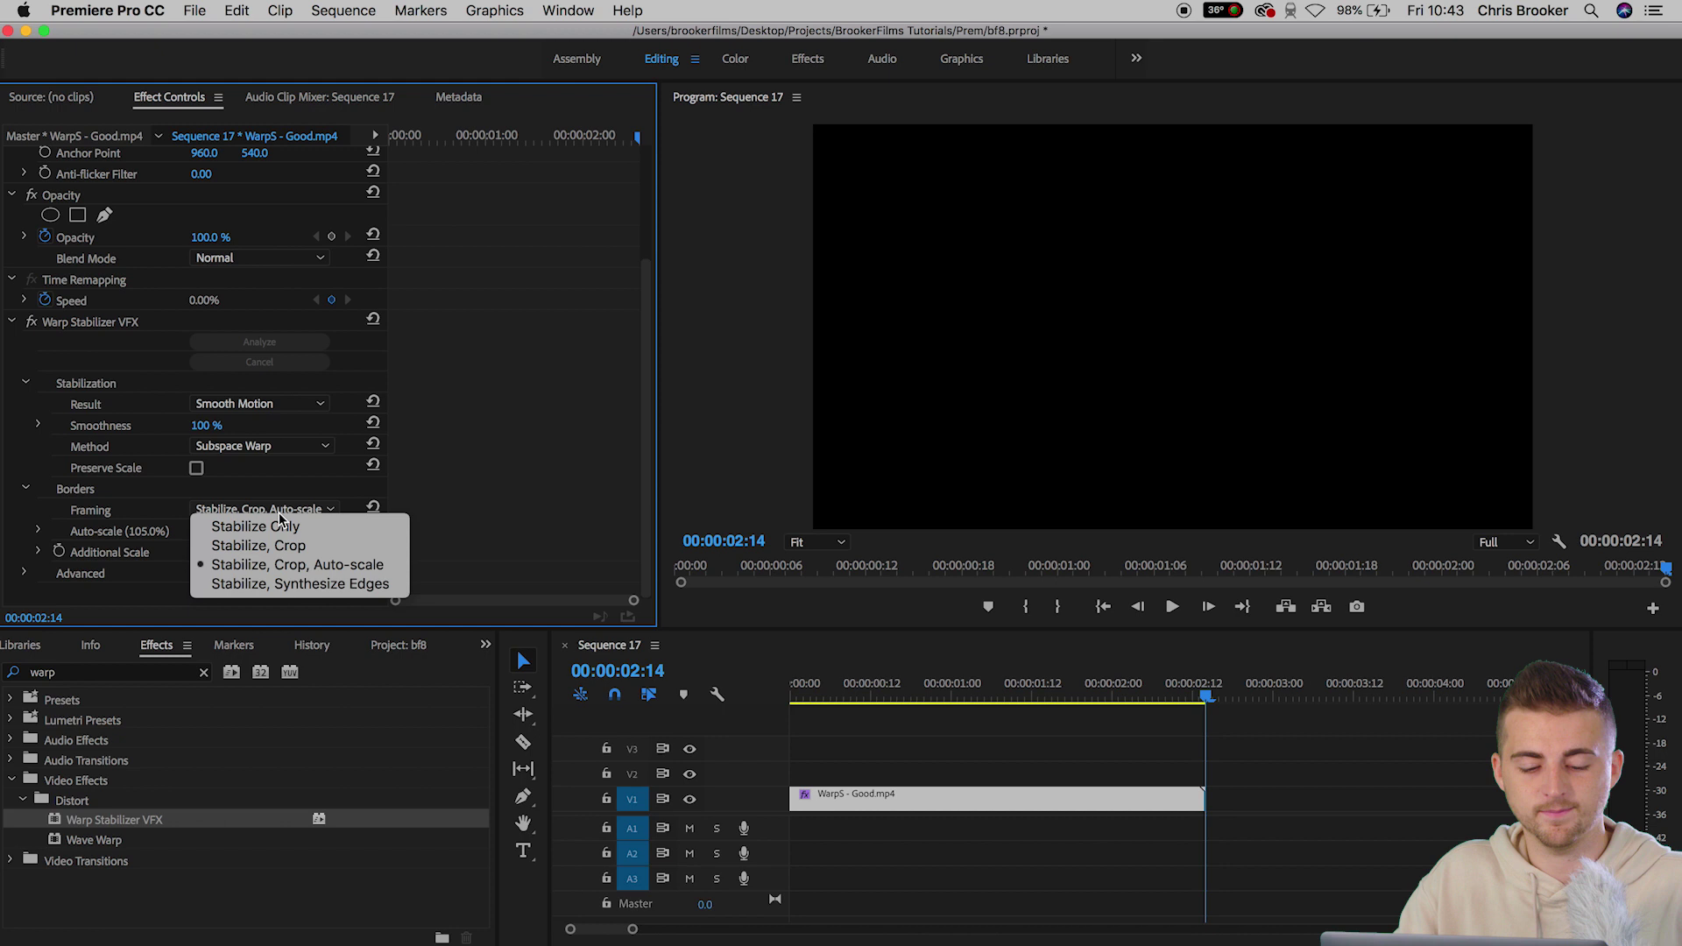
pyautogui.click(257, 585)
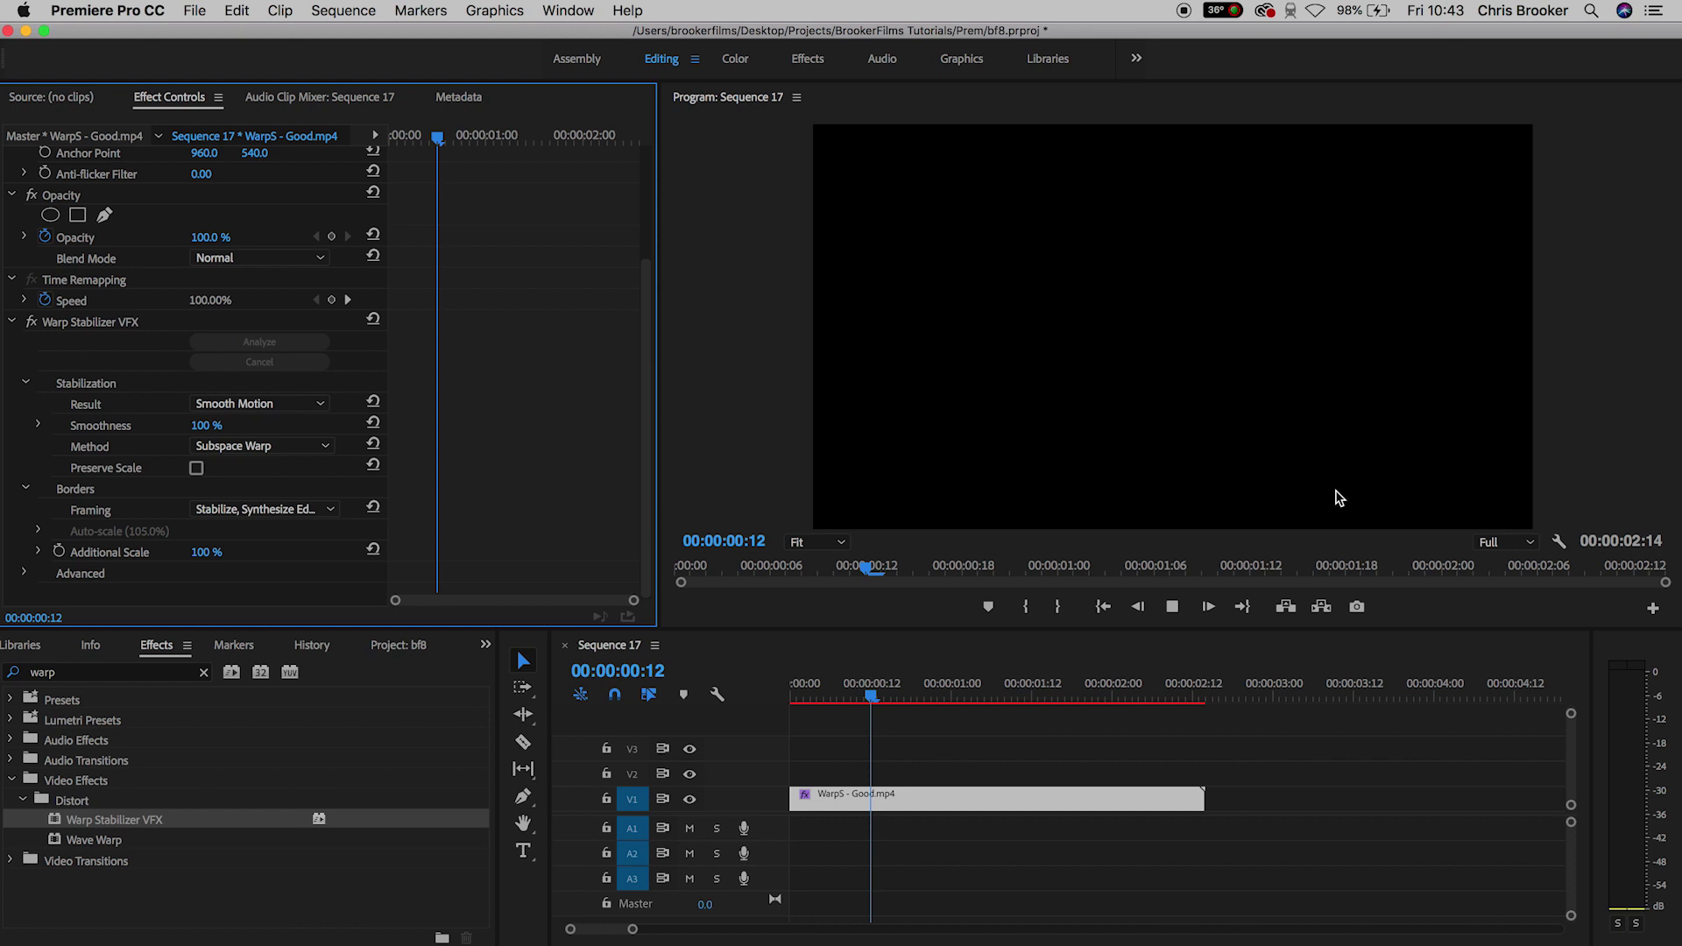
pyautogui.press('space')
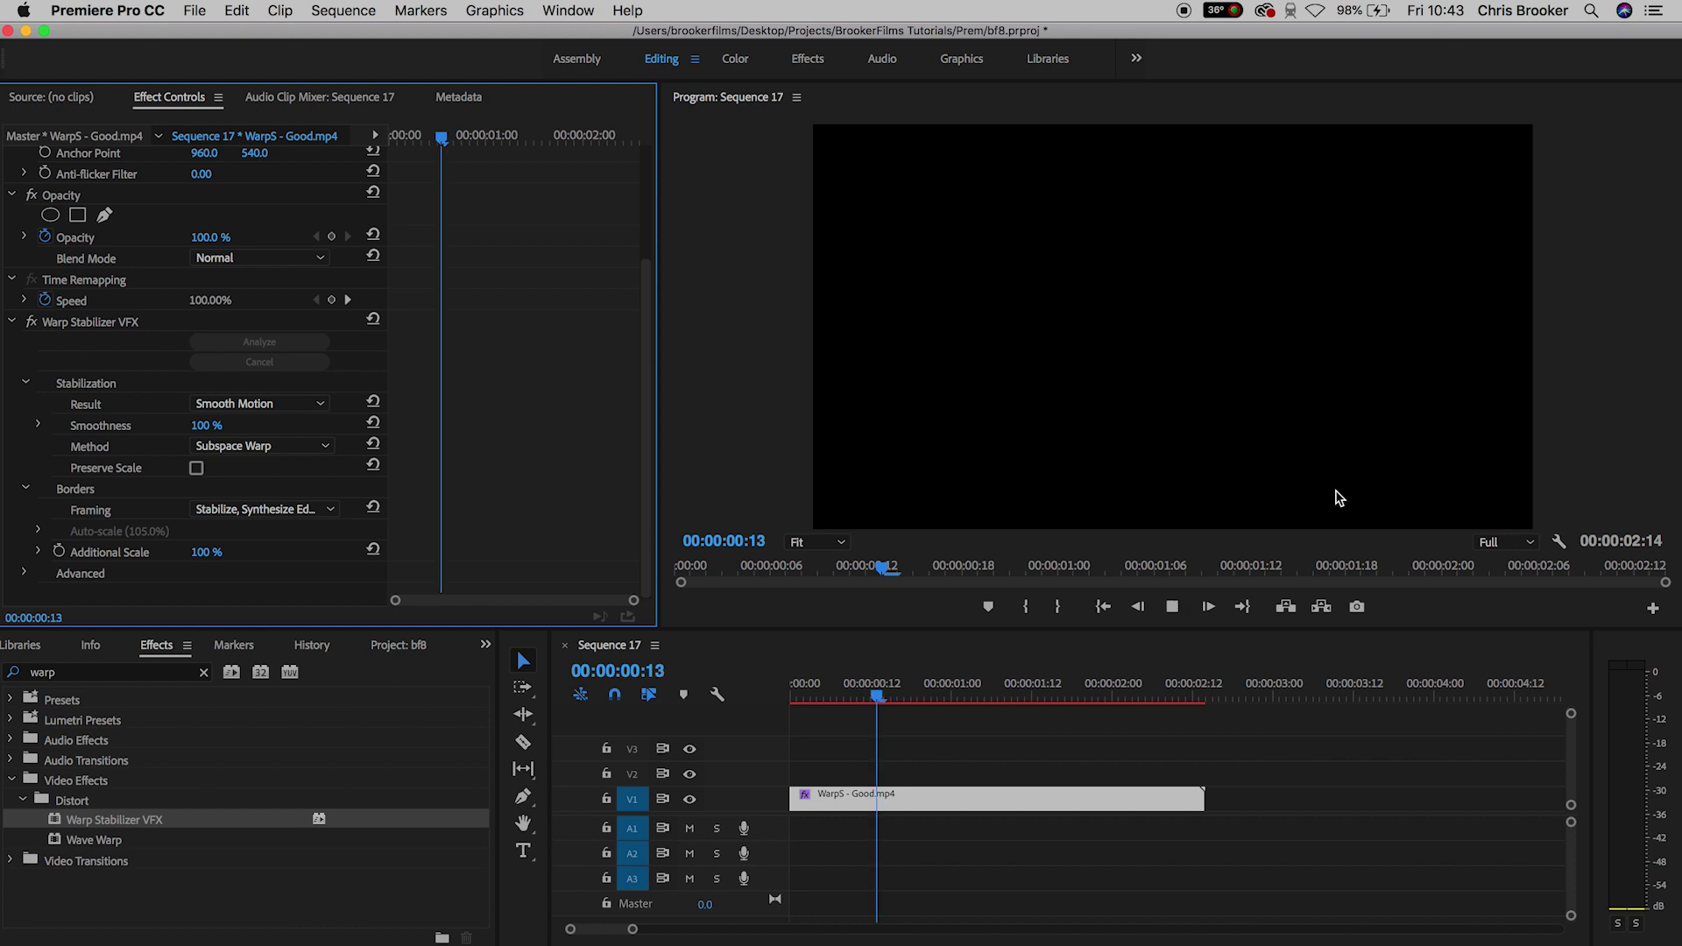
pyautogui.click(242, 510)
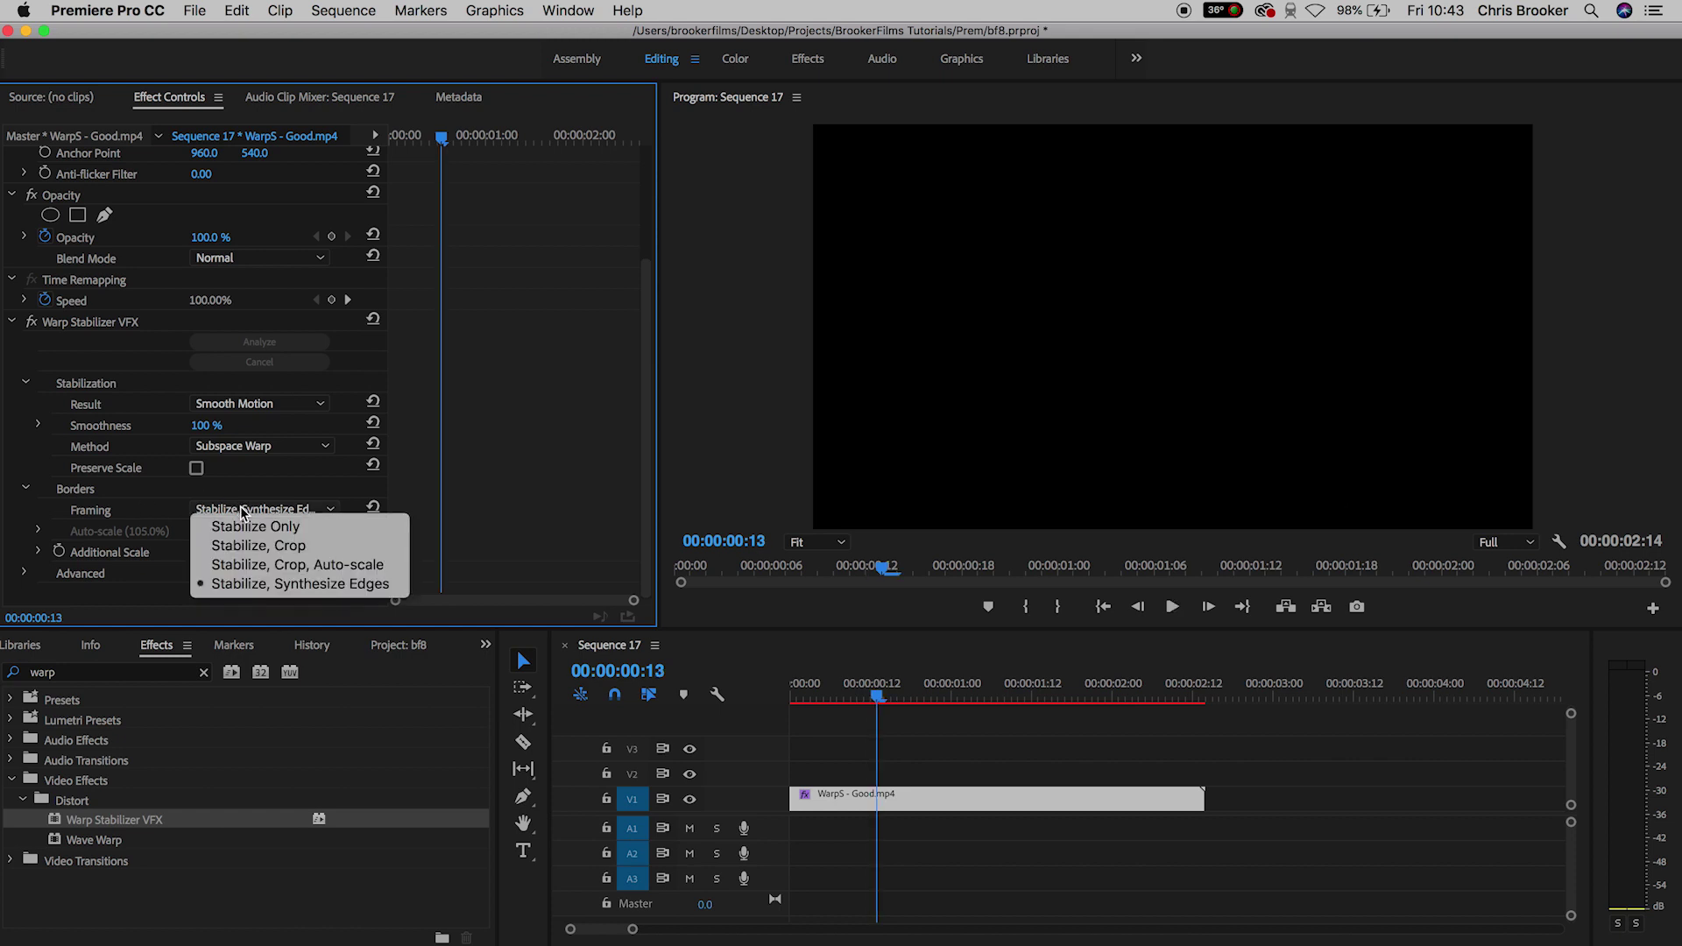
pyautogui.click(349, 565)
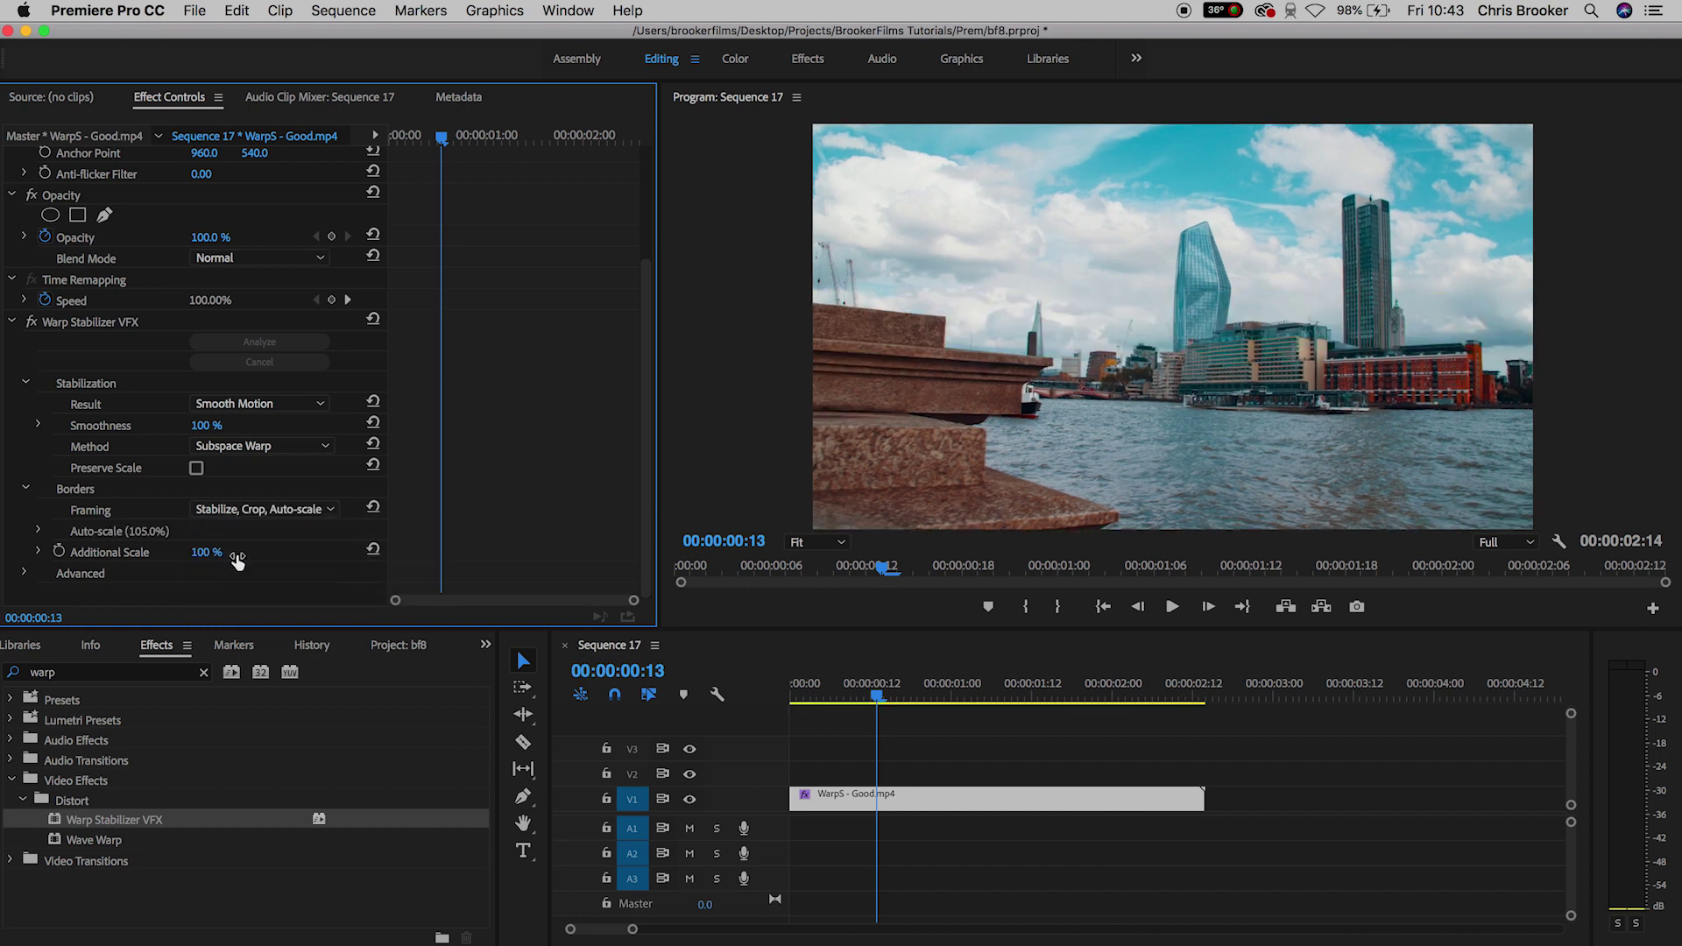